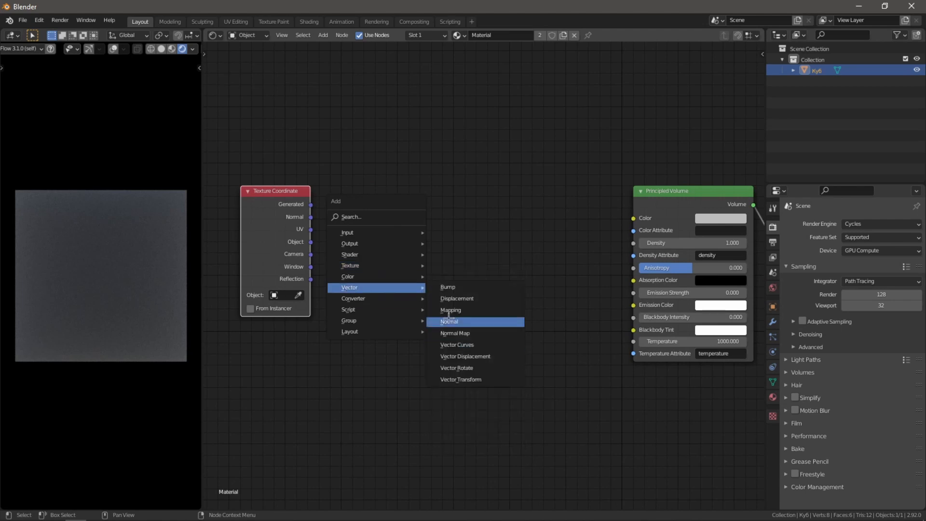
Add a Mapping node beside Texture Coordinate and connect the Generated output to its Vector input
{"action": "left_click", "coordinate": [450, 311]}
{"action": "left_click", "coordinate": [320, 188]}
{"action": "left_click_drag", "start_coordinate": [311, 205], "coordinate": [319, 234]}
Add a Vector Math node set to Length after the Mapping node and duplicate it below
{"action": "middle_click_drag", "start_coordinate": [494, 229], "coordinate": [425, 249]}
{"action": "key", "text": "shift+a"}
{"action": "left_click", "coordinate": [479, 397]}
{"action": "left_click", "coordinate": [342, 208]}
{"action": "left_click_drag", "start_coordinate": [320, 224], "coordinate": [340, 255]}
{"action": "left_click", "coordinate": [381, 242]}
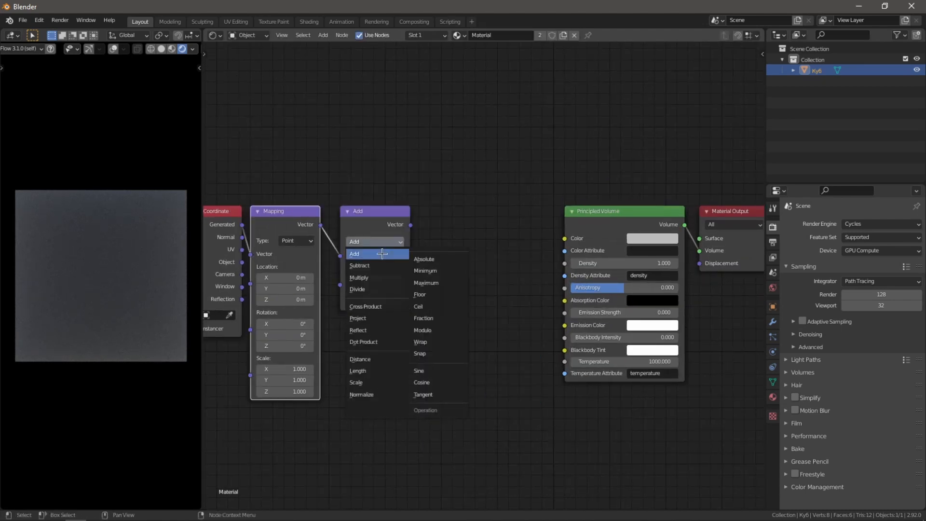
{"action": "middle_click_drag", "start_coordinate": [431, 235], "coordinate": [442, 209]}
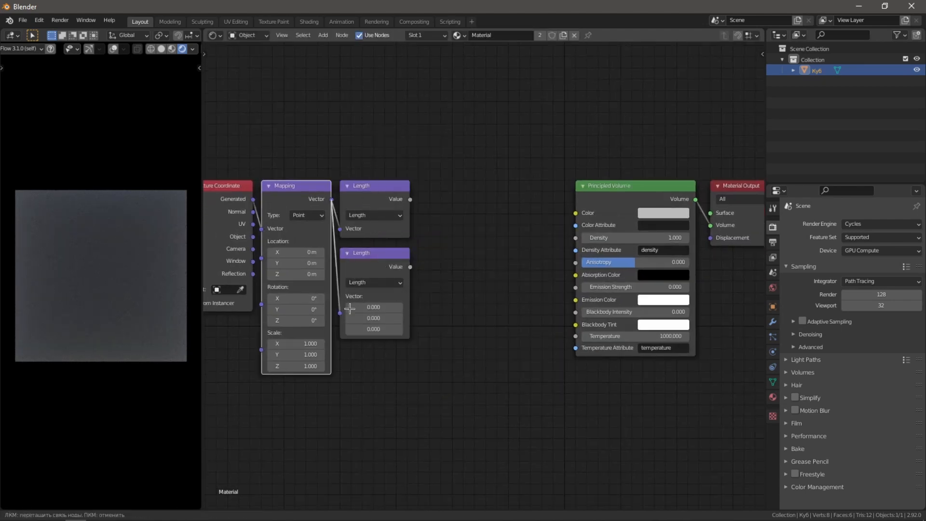
Connect the Mapping output to the second Length node and spread the nodes farther apart
{"action": "left_click_drag", "start_coordinate": [350, 309], "coordinate": [348, 309]}
{"action": "scroll", "coordinate": [359, 285], "scroll_direction": "up", "scroll_amount": 1}
{"action": "left_click_drag", "start_coordinate": [362, 264], "coordinate": [439, 337]}
{"action": "scroll", "coordinate": [449, 284], "scroll_direction": "down", "scroll_amount": 6}
{"action": "left_click_drag", "start_coordinate": [493, 179], "coordinate": [343, 357]}
{"action": "key", "text": "g"}
{"action": "left_click", "coordinate": [256, 362]}
{"action": "scroll", "coordinate": [434, 290], "scroll_direction": "up", "scroll_amount": 4}
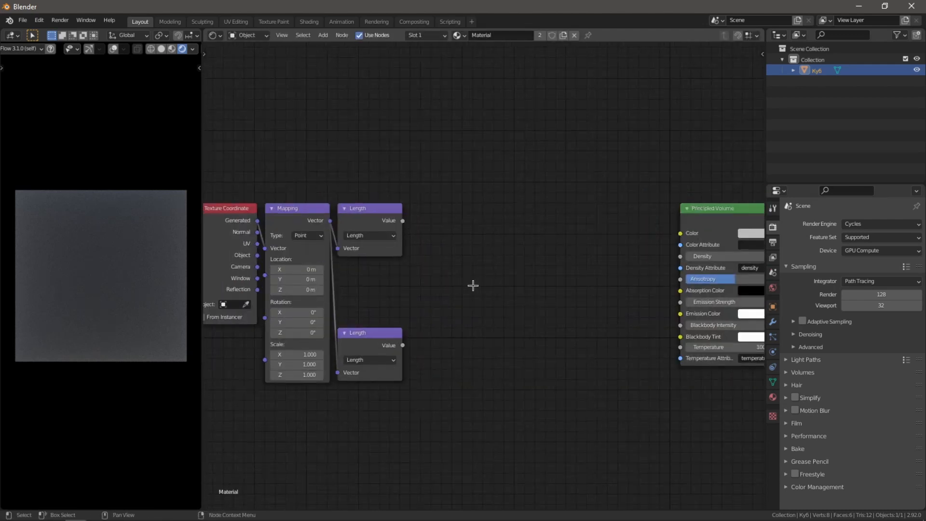
Add a Less Than Math node after the upper Length node and a Greater Than node after the lower one
{"action": "left_click", "coordinate": [568, 288]}
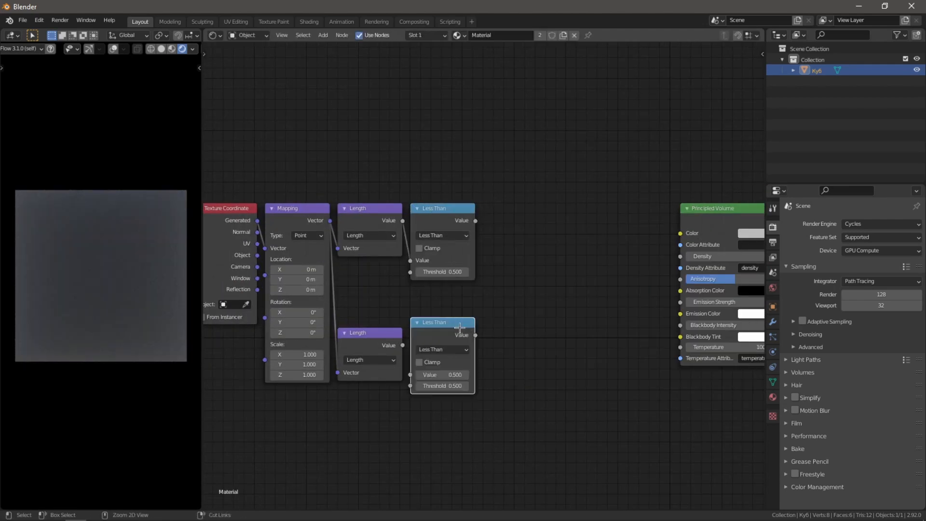
{"action": "left_click", "coordinate": [448, 349]}
{"action": "left_click", "coordinate": [501, 407]}
{"action": "left_click_drag", "start_coordinate": [403, 346], "coordinate": [420, 375]}
Add an Add node after Less Than and a Subtract node after Greater Than, feeding Subtract into the Add node's second value
{"action": "middle_click_drag", "start_coordinate": [506, 289], "coordinate": [441, 298]}
{"action": "left_click", "coordinate": [391, 225]}
{"action": "key", "text": "shift+d"}
{"action": "left_click", "coordinate": [440, 224]}
{"action": "key", "text": "shift+d"}
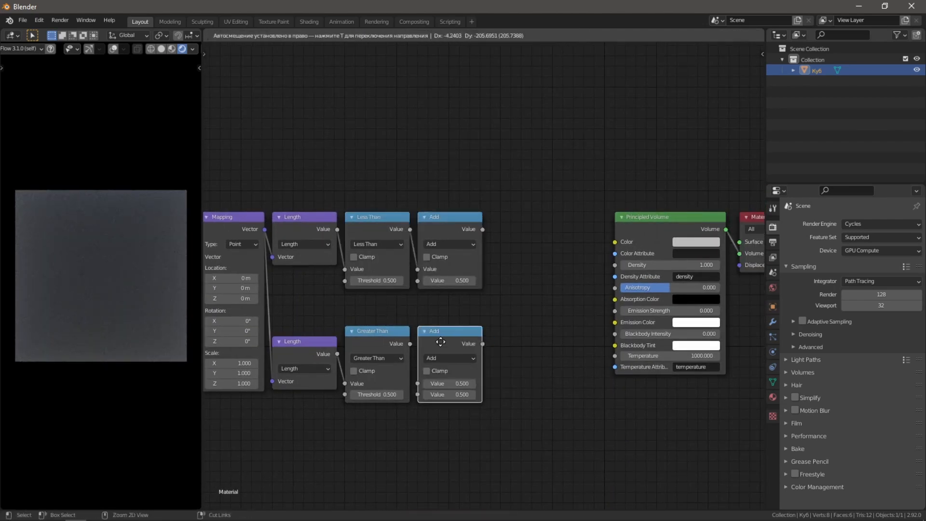
{"action": "left_click", "coordinate": [439, 341]}
{"action": "key", "text": "BackSpace"}
{"action": "key", "text": "ctrl+minus"}
{"action": "middle_click_drag", "start_coordinate": [512, 313], "coordinate": [468, 337]}
Duplicate the Add node, set the copy to Multiply and connect it after the Add node
{"action": "left_click", "coordinate": [405, 245]}
{"action": "key", "text": "shift+d"}
{"action": "left_click", "coordinate": [477, 245]}
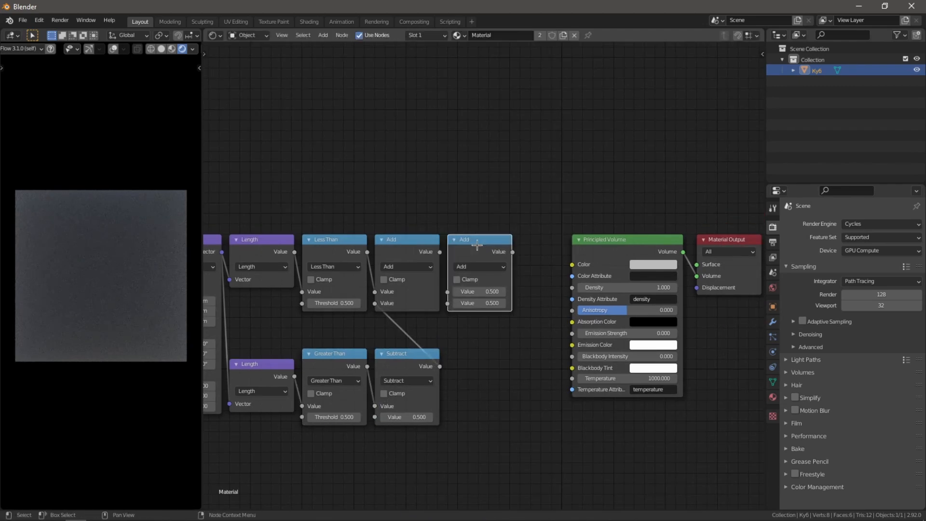
{"action": "mouse_move", "coordinate": [455, 286]}
{"action": "middle_mouse_down"}
{"action": "mouse_move", "coordinate": [523, 268]}
{"action": "mouse_move", "coordinate": [545, 277]}
{"action": "mouse_move", "coordinate": [502, 265]}
{"action": "mouse_move", "coordinate": [539, 245]}
{"action": "middle_mouse_up"}
{"action": "scroll", "coordinate": [546, 277], "scroll_direction": "up", "scroll_amount": 1}
Shift the Mapping node's X location to -0.1 m and check the volume from an angle
{"action": "key", "text": "z"}
{"action": "scroll", "coordinate": [483, 283], "scroll_direction": "down", "scroll_amount": 2}
{"action": "scroll", "coordinate": [484, 283], "scroll_direction": "up", "scroll_amount": 2}
{"action": "middle_click_drag", "start_coordinate": [147, 233], "coordinate": [126, 253]}
{"action": "left_click_drag", "start_coordinate": [302, 227], "coordinate": [295, 228]}
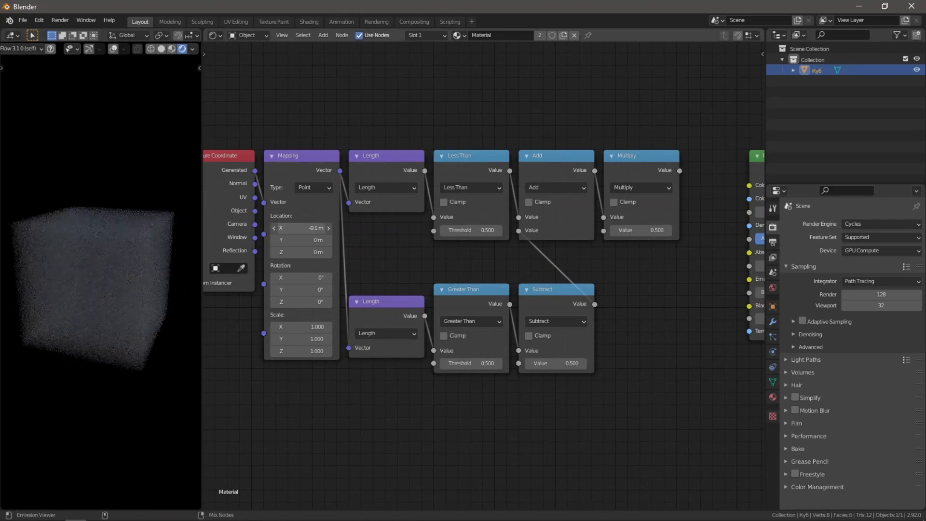
{"action": "middle_click_drag", "start_coordinate": [163, 244], "coordinate": [196, 242]}
{"action": "scroll", "coordinate": [444, 368], "scroll_direction": "down", "scroll_amount": 2}
Connect the Multiply output to the Principled Volume's Emission Strength and set Density to 0
{"action": "middle_click_drag", "start_coordinate": [633, 244], "coordinate": [476, 263]}
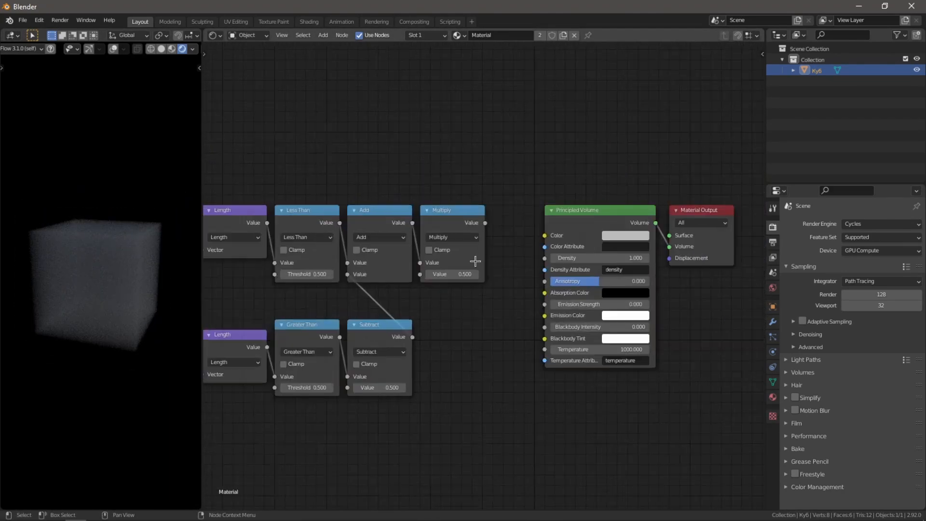
{"action": "left_click_drag", "start_coordinate": [486, 223], "coordinate": [546, 305]}
{"action": "middle_click_drag", "start_coordinate": [561, 265], "coordinate": [618, 252]}
Set the Mapping node's X, Y and Z location to -0.5 m
{"action": "scroll", "coordinate": [365, 259], "scroll_direction": "up", "scroll_amount": 1}
{"action": "middle_click_drag", "start_coordinate": [365, 259], "coordinate": [493, 243], "text": "shift"}
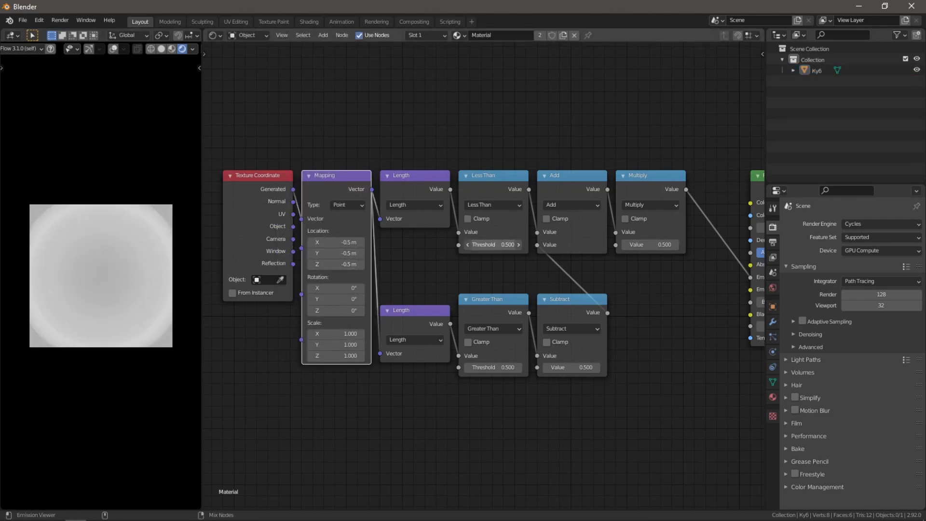
Set the Less Than threshold to 0.4, and both the Greater Than threshold and the Subtract value to 0.3
{"action": "mouse_move", "coordinate": [493, 244]}
{"action": "left_mouse_down"}
{"action": "mouse_move", "coordinate": [480, 245]}
{"action": "mouse_move", "coordinate": [498, 245]}
{"action": "left_mouse_up"}
{"action": "left_click_drag", "start_coordinate": [480, 368], "coordinate": [472, 368], "text": "ctrl+shift"}
{"action": "scroll", "coordinate": [570, 290], "scroll_direction": "down", "scroll_amount": 1}
{"action": "middle_click_drag", "start_coordinate": [622, 270], "coordinate": [494, 295]}
{"action": "mouse_move", "coordinate": [498, 274]}
{"action": "left_mouse_down", "text": "ctrl+shift"}
{"action": "mouse_move", "coordinate": [485, 274]}
{"action": "mouse_move", "coordinate": [498, 274]}
{"action": "left_mouse_up", "text": "ctrl+shift"}
{"action": "middle_click_drag", "start_coordinate": [463, 333], "coordinate": [486, 319]}
{"action": "mouse_move", "coordinate": [454, 364]}
{"action": "left_mouse_down", "text": "ctrl+shift"}
{"action": "mouse_move", "coordinate": [445, 365]}
{"action": "mouse_move", "coordinate": [463, 377]}
{"action": "left_mouse_up", "text": "ctrl+shift"}
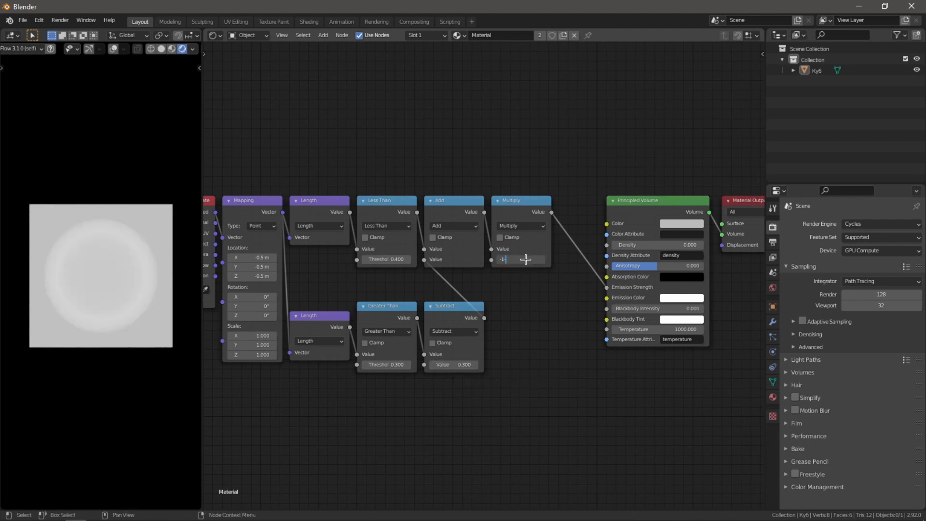
Set the Multiply node's value to -10
{"action": "key", "text": "Return"}
{"action": "middle_click_drag", "start_coordinate": [499, 286], "coordinate": [519, 318]}
{"action": "left_click_drag", "start_coordinate": [531, 272], "coordinate": [557, 272]}
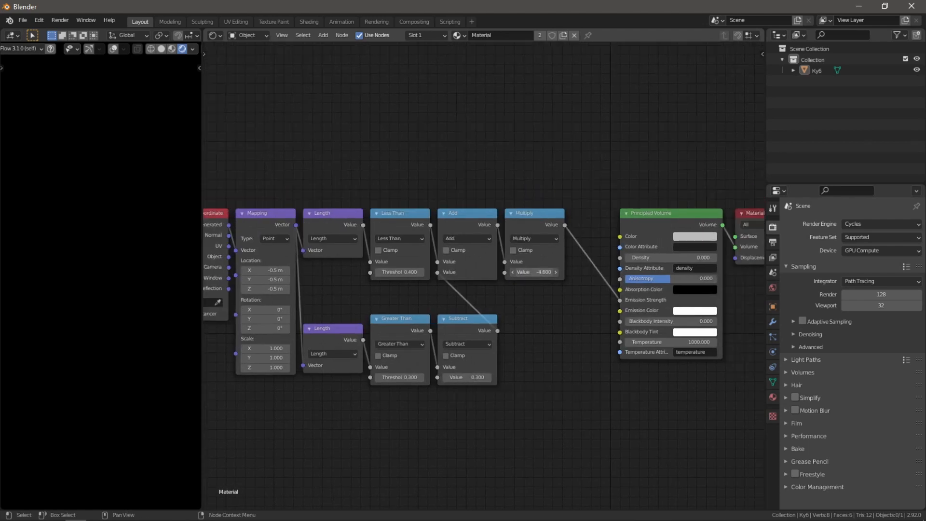
{"action": "scroll", "coordinate": [475, 276], "scroll_direction": "down", "scroll_amount": 1}
{"action": "scroll", "coordinate": [504, 294], "scroll_direction": "up", "scroll_amount": 1}
Try different Less Than and Greater Than thresholds, leaving them at about 0.23 and 0.3
{"action": "middle_click_drag", "start_coordinate": [504, 294], "coordinate": [539, 271]}
{"action": "scroll", "coordinate": [538, 271], "scroll_direction": "up", "scroll_amount": 1}
{"action": "left_click_drag", "start_coordinate": [427, 244], "coordinate": [401, 244], "text": "ctrl+shift"}
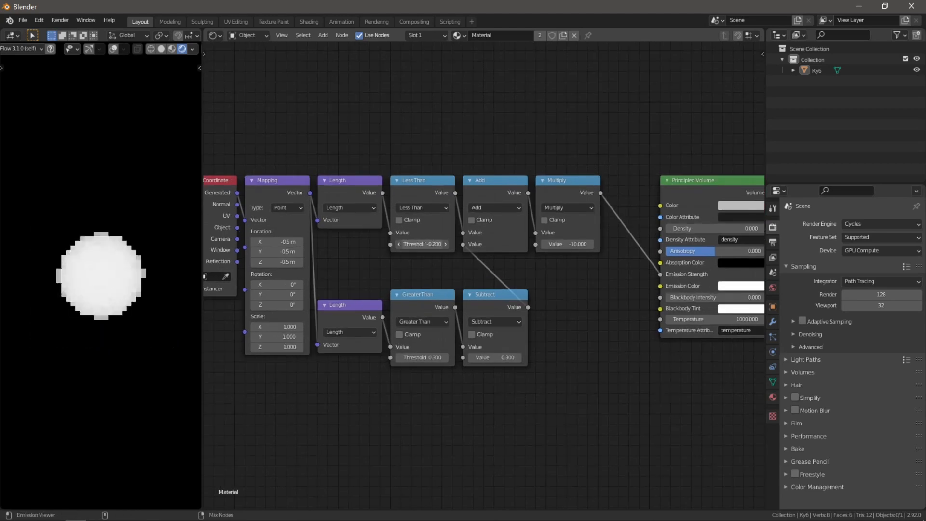
{"action": "left_click_drag", "start_coordinate": [418, 354], "coordinate": [409, 354], "text": "ctrl+shift"}
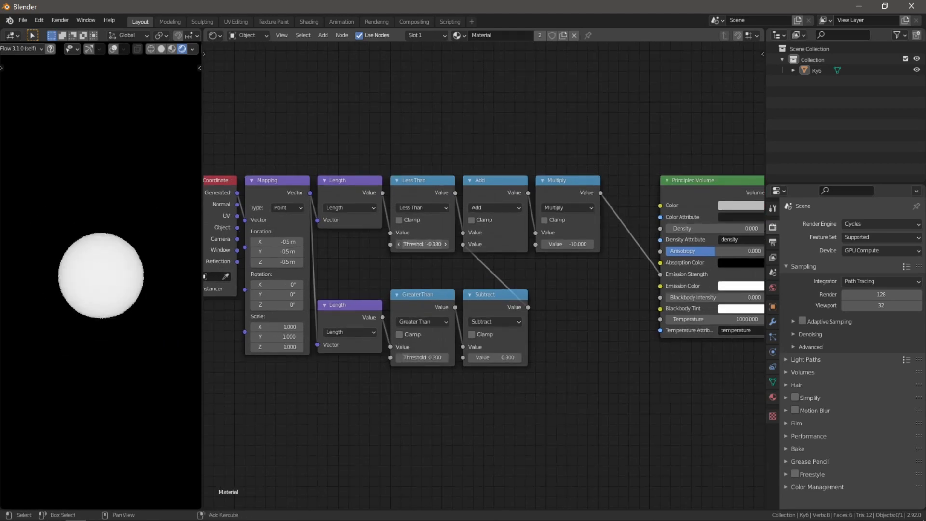
{"action": "left_click_drag", "start_coordinate": [422, 244], "coordinate": [466, 255]}
{"action": "scroll", "coordinate": [469, 285], "scroll_direction": "up", "scroll_amount": 1}
{"action": "left_click_drag", "start_coordinate": [451, 398], "coordinate": [451, 399]}
{"action": "scroll", "coordinate": [460, 244], "scroll_direction": "down", "scroll_amount": 6}
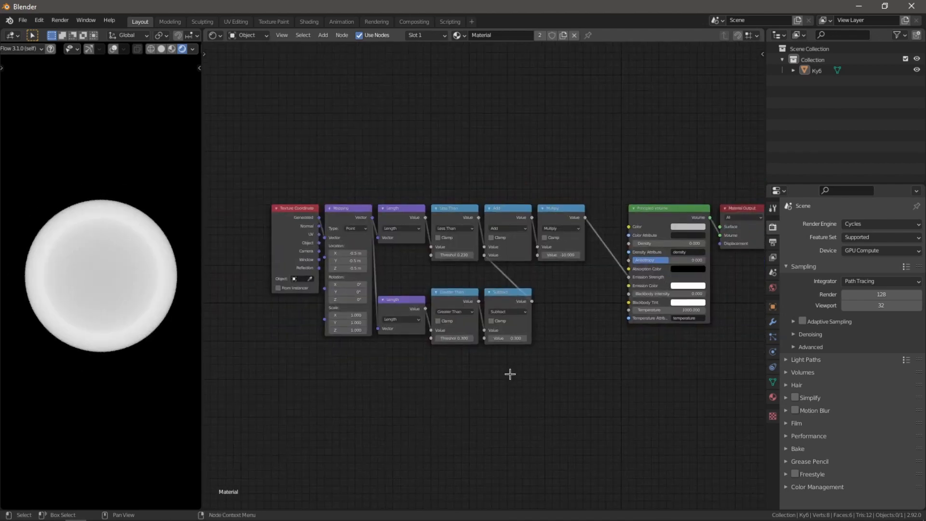
Group all nodes from Texture Coordinate through Multiply into a node group
{"action": "scroll", "coordinate": [443, 289], "scroll_direction": "down", "scroll_amount": 4}
{"action": "left_click_drag", "start_coordinate": [301, 214], "coordinate": [513, 335]}
{"action": "middle_click_drag", "start_coordinate": [462, 283], "coordinate": [455, 297]}
{"action": "key", "text": "ctrl+g"}
Move the Group Input node closer and expose the Less Than and Greater Than thresholds as group inputs
{"action": "left_click_drag", "start_coordinate": [333, 287], "coordinate": [338, 326]}
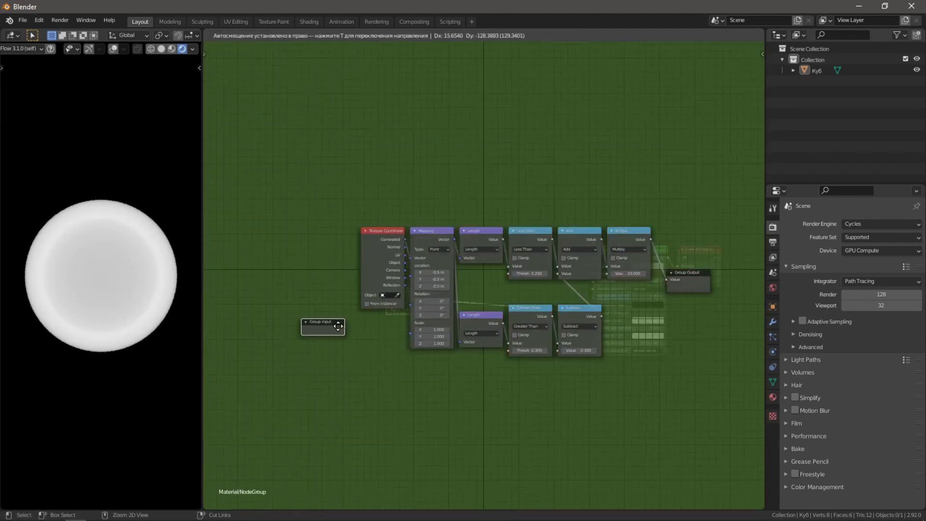
{"action": "left_click_drag", "start_coordinate": [477, 284], "coordinate": [492, 276]}
{"action": "left_click_drag", "start_coordinate": [498, 281], "coordinate": [509, 273]}
{"action": "scroll", "coordinate": [559, 284], "scroll_direction": "up", "scroll_amount": 3}
{"action": "left_click_drag", "start_coordinate": [465, 290], "coordinate": [478, 368]}
Rename the two group inputs as Radius 1 and Radius 2
{"action": "key", "text": "n"}
{"action": "left_click", "coordinate": [760, 97]}
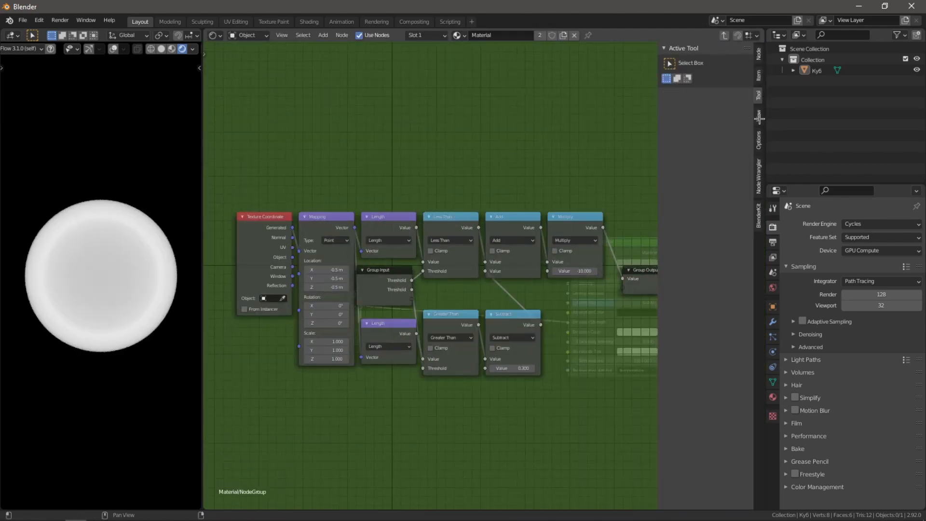
{"action": "left_click", "coordinate": [759, 54]}
{"action": "double_click", "coordinate": [703, 66]}
{"action": "type", "text": "Radius 2"}
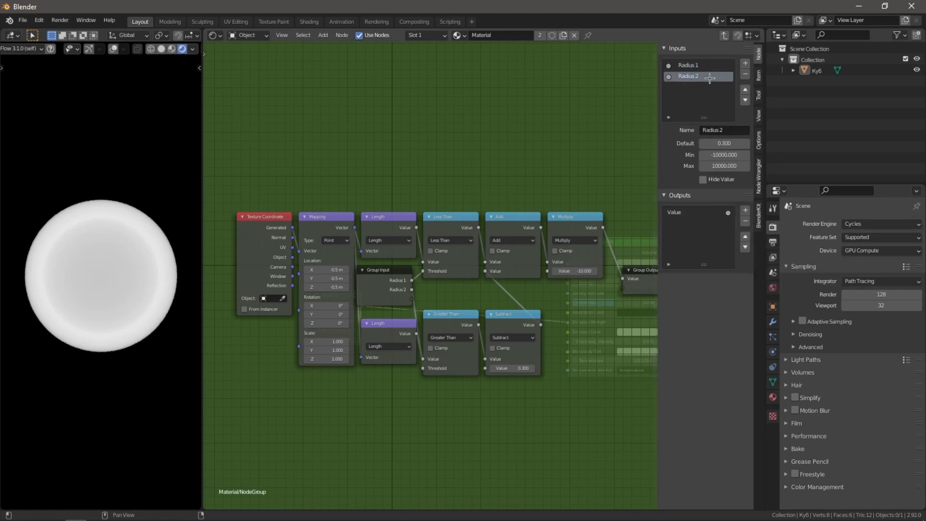
Test the radius values on the group node and adjust the order of the group's inputs
{"action": "left_click_drag", "start_coordinate": [725, 143], "coordinate": [729, 144]}
{"action": "scroll", "coordinate": [398, 358], "scroll_direction": "up", "scroll_amount": 4}
{"action": "key", "text": "Tab"}
{"action": "left_click_drag", "start_coordinate": [359, 317], "coordinate": [366, 317]}
{"action": "key", "text": "Tab"}
{"action": "left_click", "coordinate": [745, 89]}
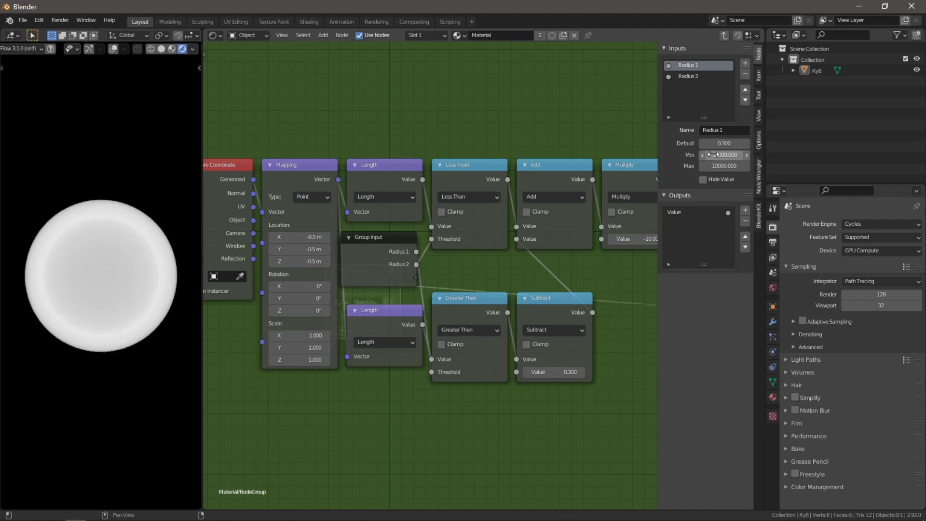
Set the group node's Radius 2 to 0.06 and Radius 1 to 0.07
{"action": "key", "text": "Tab"}
{"action": "left_click", "coordinate": [377, 328]}
{"action": "type", "text": "0"}
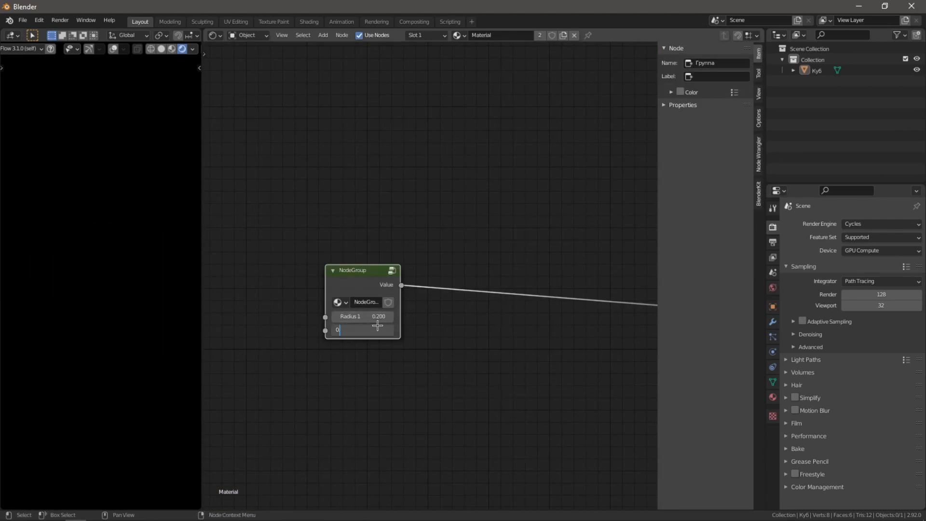
{"action": "type", "text": ".06"}
{"action": "key", "text": "Return"}
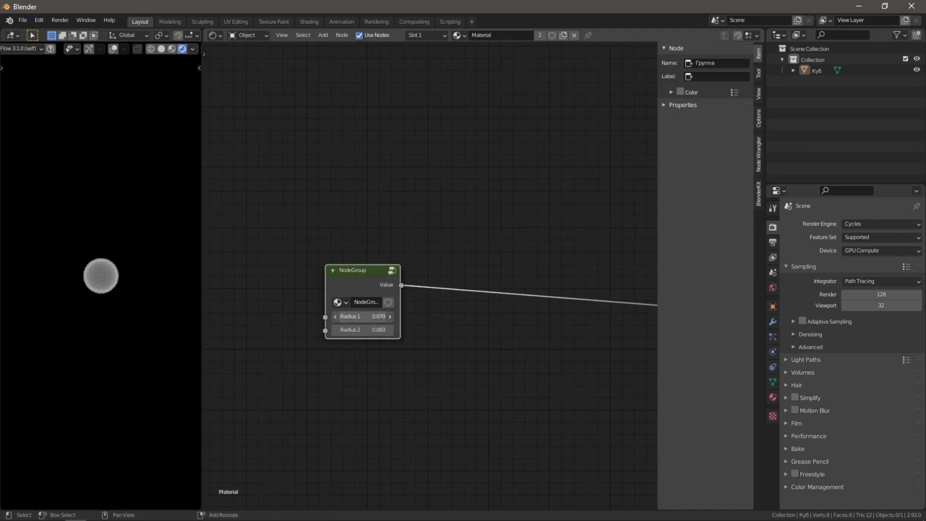
Set the Radius 1 group input's minimum to 0 and test lower radius values on the group node
{"action": "key", "text": "Tab"}
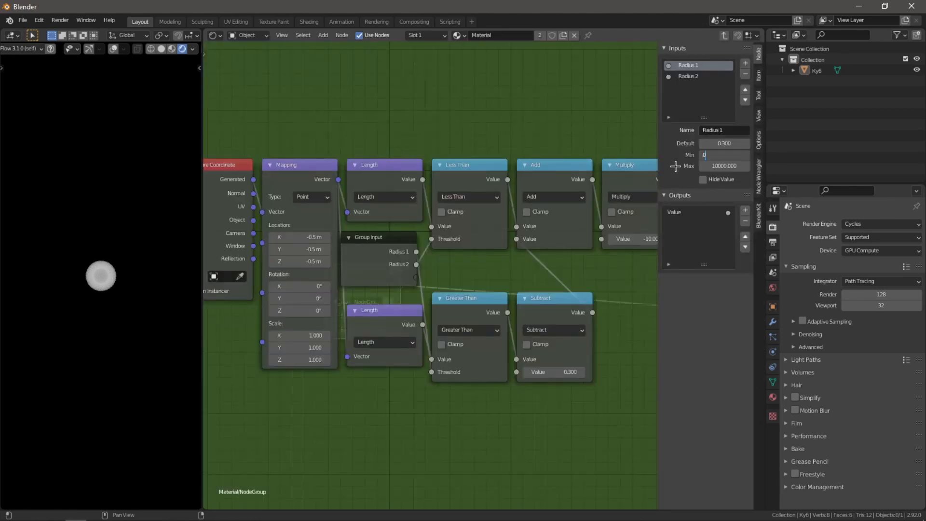
{"action": "key", "text": "Tab"}
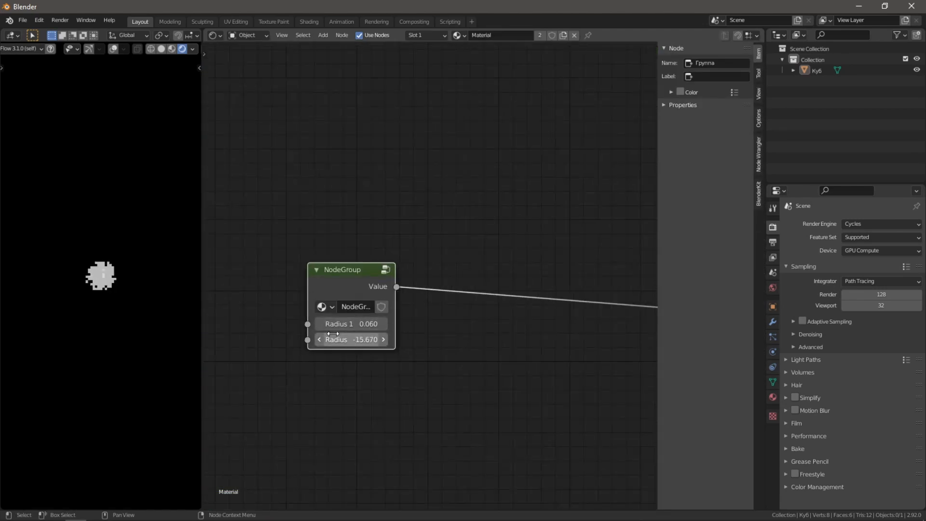
{"action": "key", "text": "Tab"}
{"action": "left_click", "coordinate": [699, 74]}
{"action": "key", "text": "Tab"}
{"action": "mouse_move", "coordinate": [352, 323]}
{"action": "left_mouse_down"}
{"action": "mouse_move", "coordinate": [386, 323]}
{"action": "mouse_move", "coordinate": [338, 323]}
{"action": "left_mouse_up"}
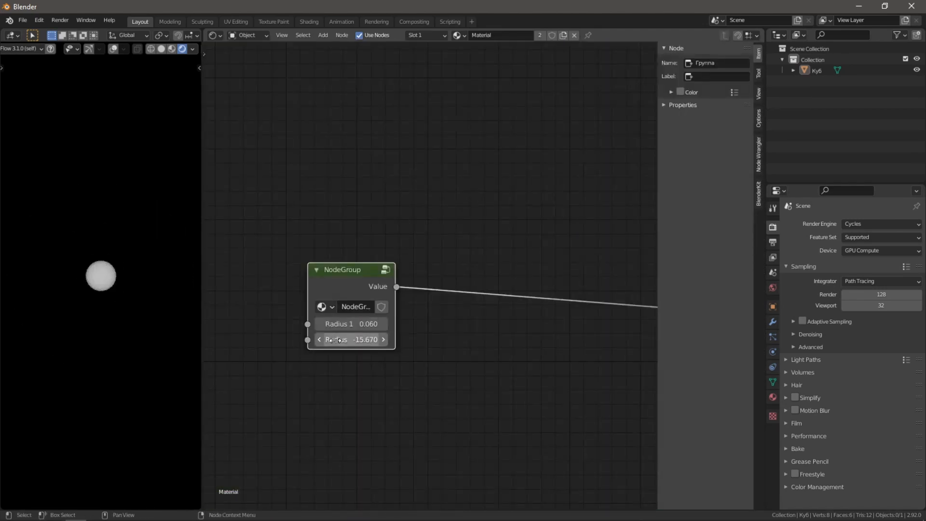
Limit the Radius 2 group input's minimum and set Radius 2 on the group node to 0.03
{"action": "key", "text": "Tab"}
{"action": "left_click", "coordinate": [698, 76]}
{"action": "left_click", "coordinate": [723, 155]}
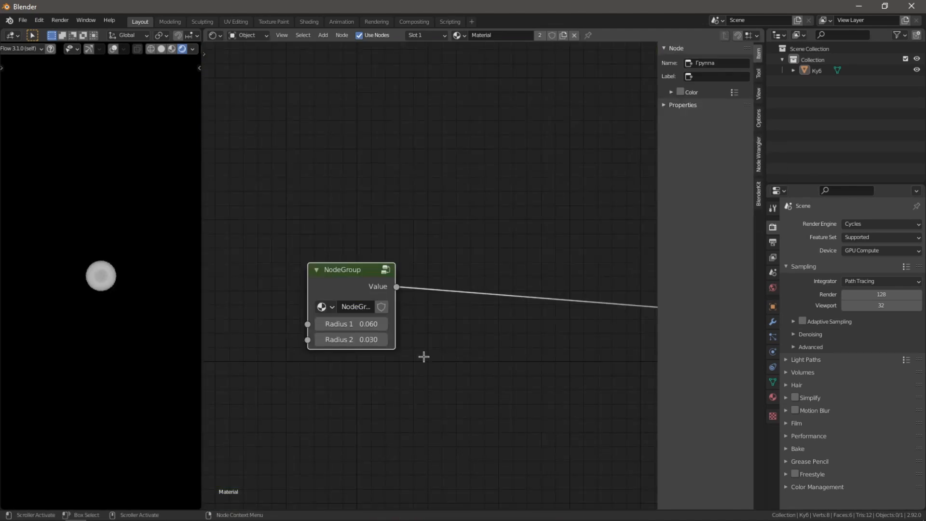
Adjust the Radius 1 group input's maximum and raise Radius 1 on the group node to 0.48
{"action": "key", "text": "Tab"}
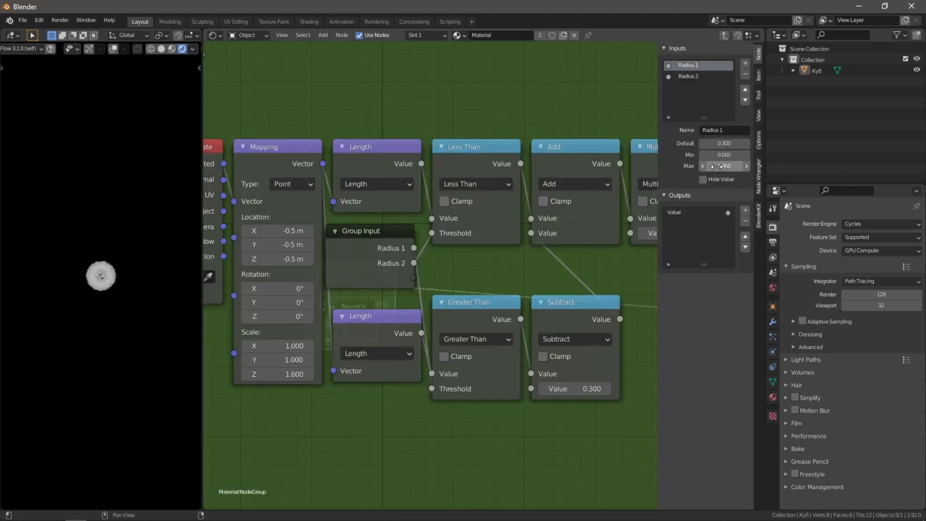
{"action": "key", "text": "Tab"}
{"action": "left_click_drag", "start_coordinate": [354, 324], "coordinate": [374, 324]}
{"action": "middle_click_drag", "start_coordinate": [114, 277], "coordinate": [98, 239]}
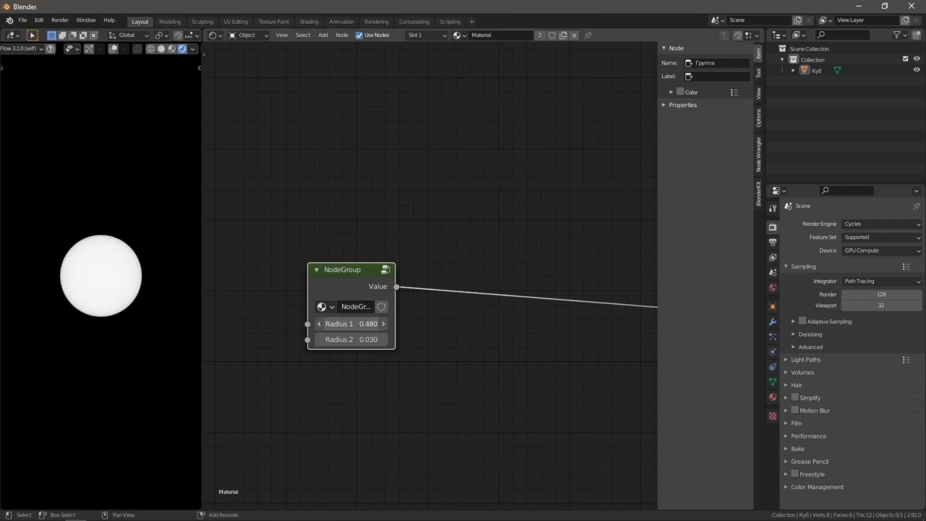
Finish editing the group's input range, entering 23, and hide the sidebar
{"action": "key", "text": "Tab"}
{"action": "key", "text": "Tab"}
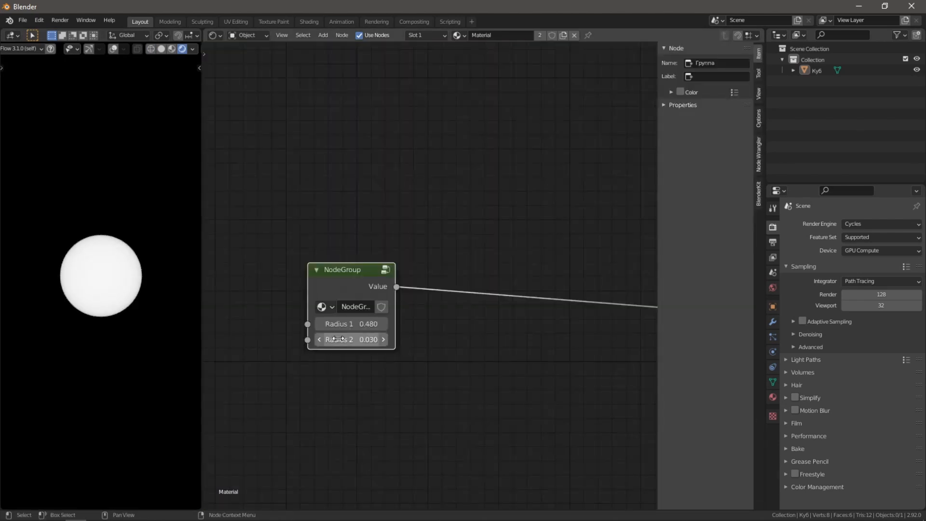
{"action": "key", "text": "Tab"}
{"action": "type", "text": "23"}
{"action": "key", "text": "Return"}
{"action": "key", "text": "n"}
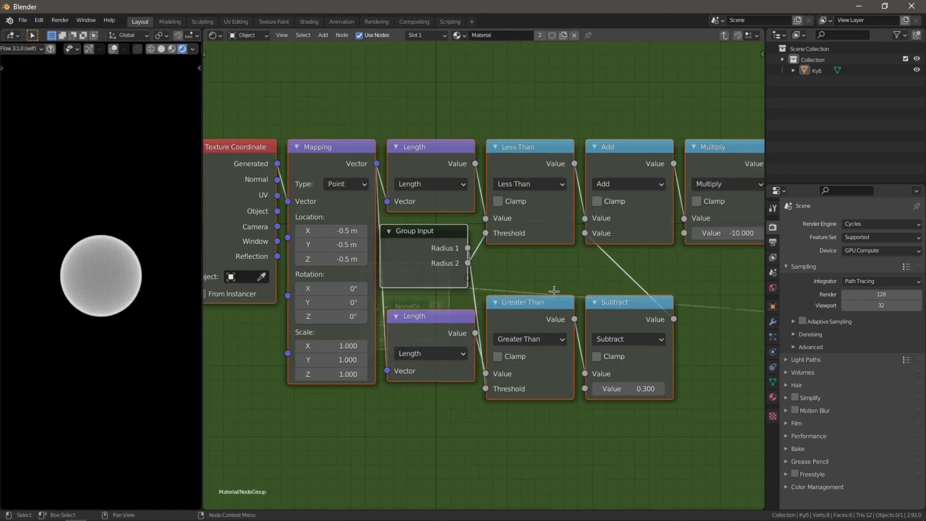
Leave the node group and lower its Radius 1 to 0.08
{"action": "key", "text": "Tab"}
{"action": "middle_click_drag", "start_coordinate": [569, 291], "coordinate": [401, 275]}
{"action": "left_click_drag", "start_coordinate": [438, 323], "coordinate": [415, 322]}
Split off a Timeline area below the node editor and reduce the group node's Radius 1 further
{"action": "left_click_drag", "start_coordinate": [205, 508], "coordinate": [207, 361]}
{"action": "left_click", "coordinate": [216, 372]}
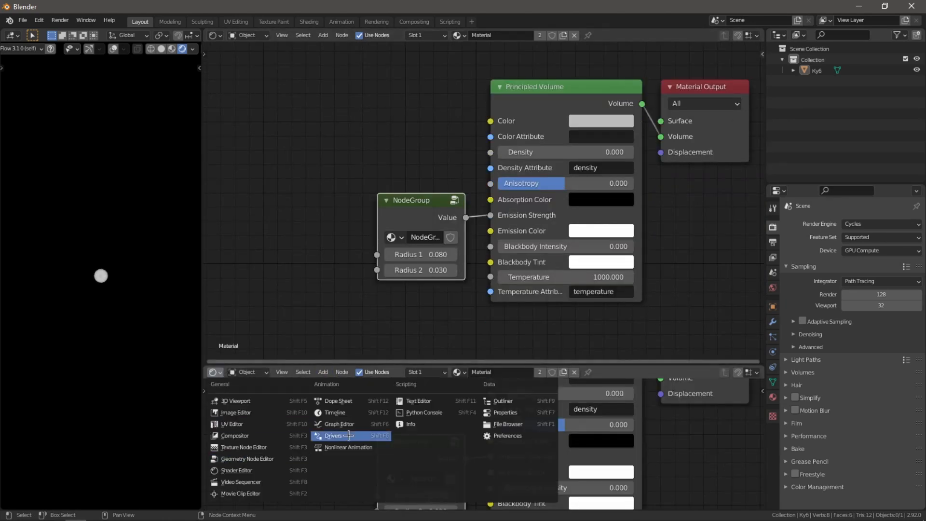
{"action": "left_click", "coordinate": [335, 413]}
{"action": "scroll", "coordinate": [281, 179], "scroll_direction": "up", "scroll_amount": 2}
{"action": "left_click_drag", "start_coordinate": [448, 267], "coordinate": [434, 266]}
Add a camera to the scene in wireframe shading and align it to the current view
{"action": "key", "text": "shift+z"}
{"action": "key", "text": "a"}
{"action": "key", "text": "shift+a"}
{"action": "mouse_move", "coordinate": [126, 237]}
{"action": "key", "text": "r"}
{"action": "key", "text": "ctrl+alt+KP_0"}
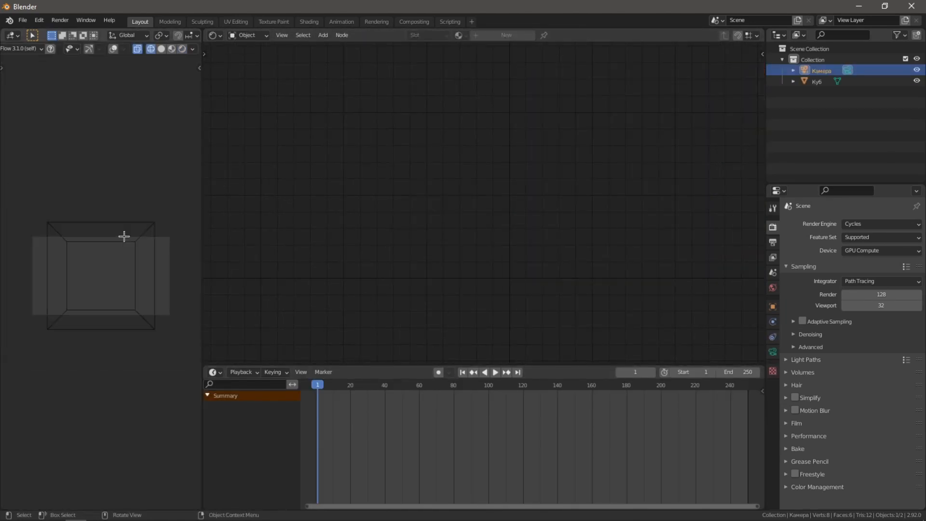
Select the camera and move it 2 m along the Z axis
{"action": "left_click", "coordinate": [164, 241]}
{"action": "key", "text": "g"}
{"action": "key", "text": "z"}
{"action": "key", "text": "2"}
{"action": "key", "text": "Return"}
Set the camera's focal length to 70 mm and move it about 1.4 m back along its local Z axis
{"action": "left_click", "coordinate": [773, 352]}
{"action": "double_click", "coordinate": [873, 274]}
{"action": "key", "text": "g"}
{"action": "key", "text": "z"}
{"action": "key", "text": "z"}
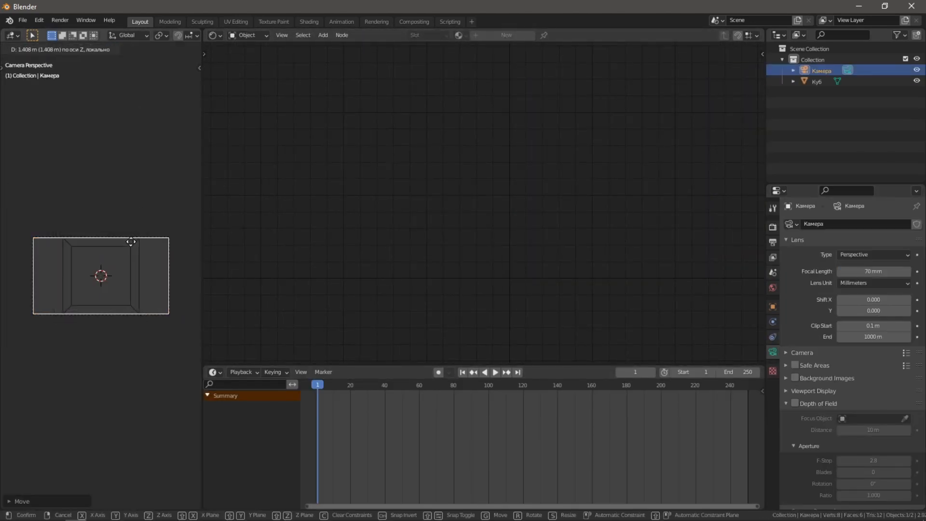
{"action": "left_click", "coordinate": [129, 241]}
Set the vertical render resolution to 1920 px for a square frame
{"action": "left_click", "coordinate": [772, 242]}
{"action": "double_click", "coordinate": [879, 247]}
{"action": "type", "text": "1920"}
{"action": "key", "text": "Return"}
Reposition the camera along its local Z axis to frame the cube
{"action": "key", "text": "z"}
{"action": "left_click", "coordinate": [188, 269]}
{"action": "key", "text": "g"}
{"action": "key", "text": "z"}
{"action": "key", "text": "z"}
{"action": "left_click", "coordinate": [140, 300]}
Deselect everything, fit the camera frame in the viewport and switch to rendered shading
{"action": "key", "text": "alt+a"}
{"action": "key", "text": "Home"}
{"action": "key", "text": "z"}
{"action": "left_click", "coordinate": [108, 275]}
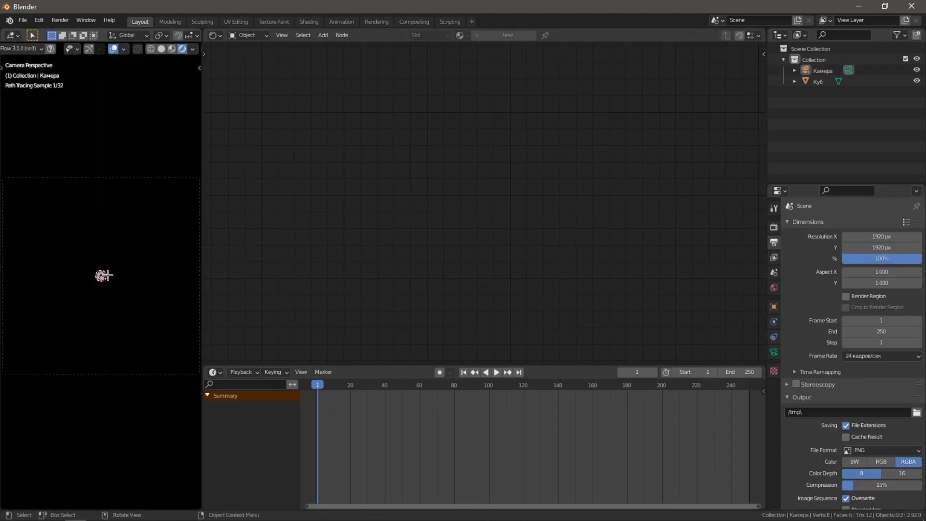
Keyframe Radius 1 and Radius 2 of the cube's node group at frame 1 and go to frame 80
{"action": "left_click", "coordinate": [99, 273]}
{"action": "key", "text": "i"}
{"action": "key", "text": "i"}
{"action": "left_click", "coordinate": [454, 385]}
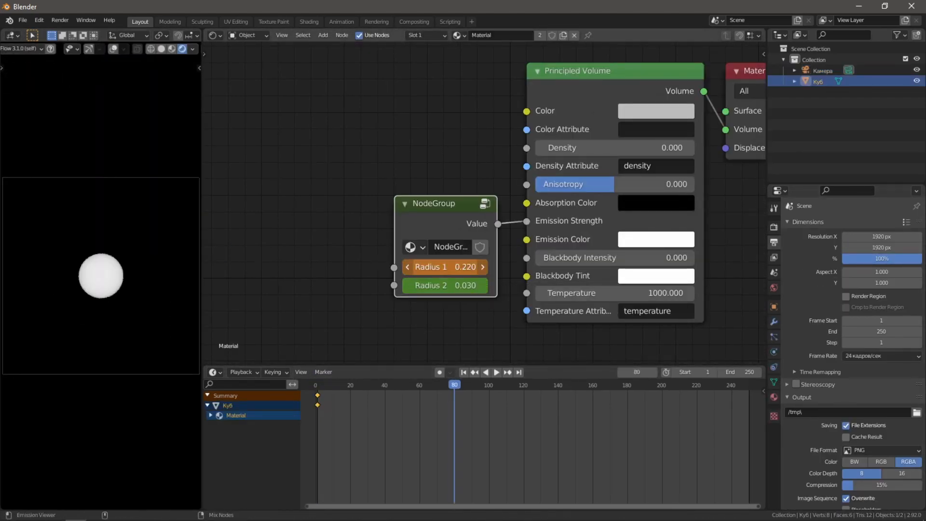
Set Radius 1 to 0.480 and Radius 2 to 0.400 at frame 80, keyframe both and play the animation from the start
{"action": "left_click_drag", "start_coordinate": [444, 267], "coordinate": [455, 267]}
{"action": "left_click_drag", "start_coordinate": [445, 285], "coordinate": [603, 285]}
{"action": "key", "text": "i"}
{"action": "key", "text": "i"}
{"action": "left_click", "coordinate": [347, 283]}
{"action": "key", "text": "shift+Left"}
{"action": "key", "text": "space"}
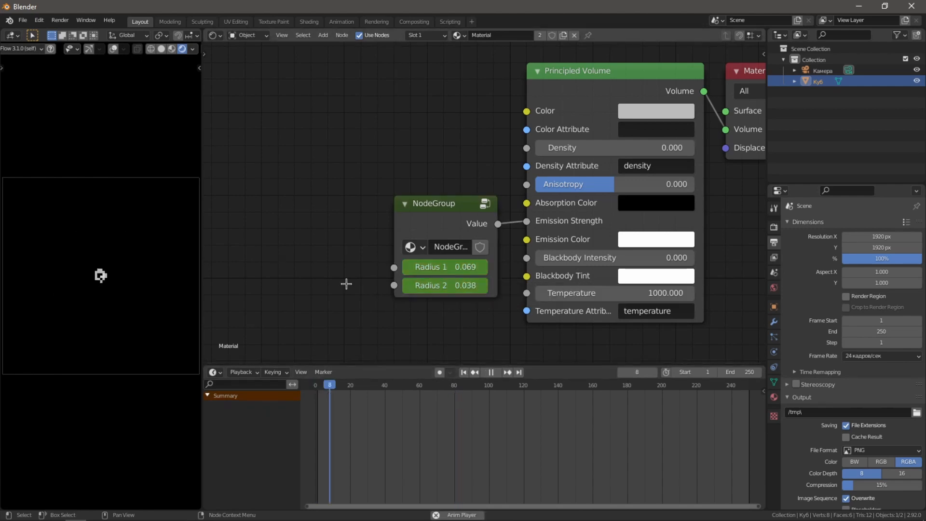
{"action": "key", "text": "space"}
Move the node group up and away from the Principled Volume node and return to the frame 80 keyframe
{"action": "scroll", "coordinate": [543, 248], "scroll_direction": "down", "scroll_amount": 2}
{"action": "left_click_drag", "start_coordinate": [456, 204], "coordinate": [371, 107]}
{"action": "left_click", "coordinate": [386, 207]}
{"action": "scroll", "coordinate": [400, 209], "scroll_direction": "down", "scroll_amount": 1}
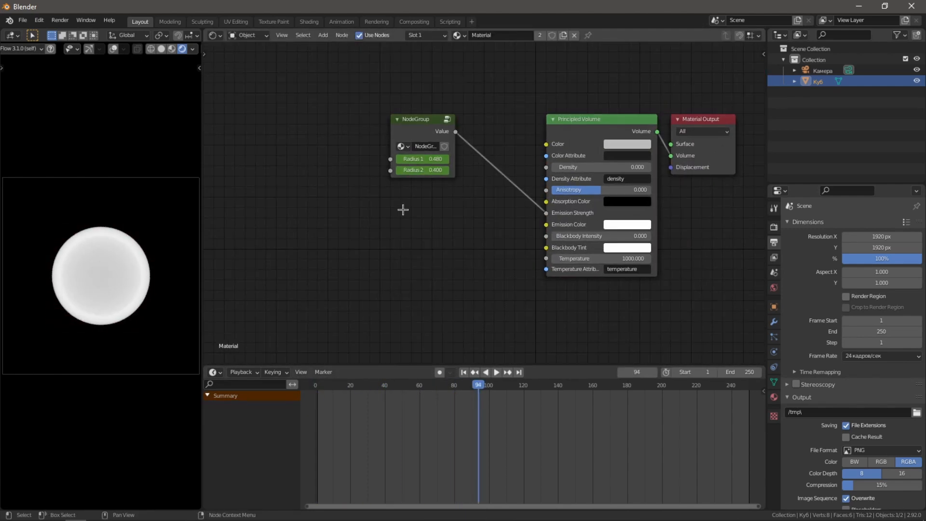
{"action": "middle_click_drag", "start_coordinate": [403, 208], "coordinate": [454, 217]}
{"action": "key", "text": "shift+Left"}
{"action": "key", "text": "Up"}
Add Texture Coordinate and Mapping nodes below the node group and connect Generated to the Mapping node's Vector
{"action": "key", "text": "shift+a"}
{"action": "mouse_move", "coordinate": [436, 253]}
{"action": "left_click", "coordinate": [503, 418]}
{"action": "left_click", "coordinate": [235, 201]}
{"action": "key", "text": "shift+a"}
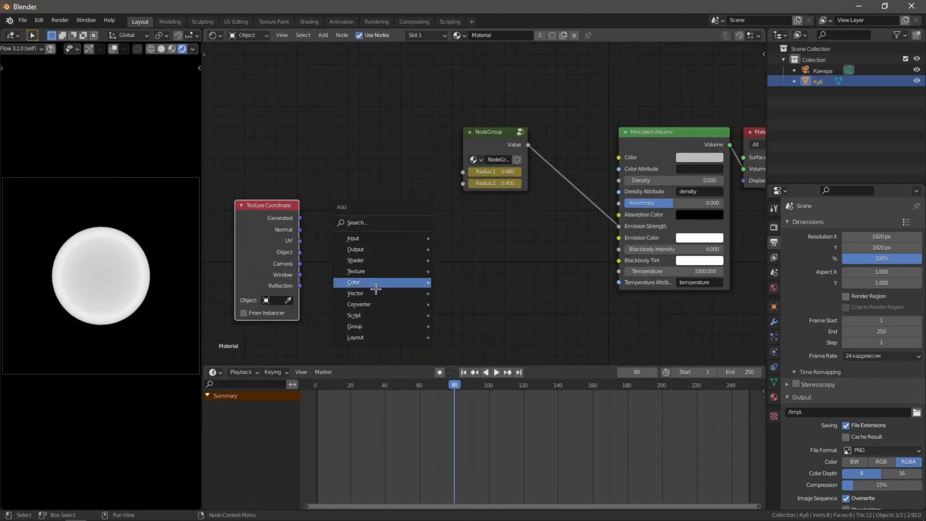
{"action": "left_click", "coordinate": [456, 317]}
{"action": "left_click", "coordinate": [307, 202]}
{"action": "left_click_drag", "start_coordinate": [300, 218], "coordinate": [307, 244]}
Add a Musgrave Texture after the Mapping node, set it to 4D Ridged Multifractal and feed it the mapped vector
{"action": "middle_click_drag", "start_coordinate": [415, 253], "coordinate": [374, 233]}
{"action": "key", "text": "shift+a"}
{"action": "left_click", "coordinate": [429, 315]}
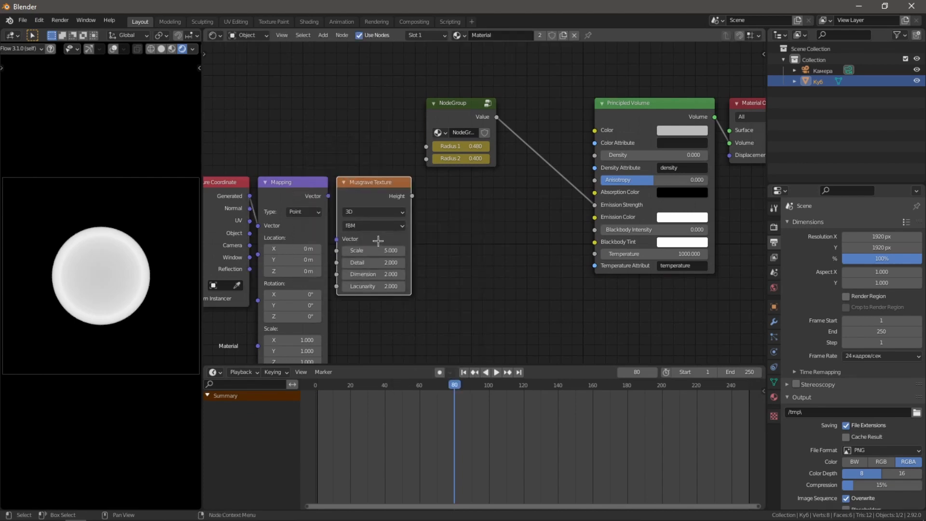
{"action": "left_click", "coordinate": [380, 249]}
{"action": "left_click_drag", "start_coordinate": [327, 196], "coordinate": [348, 240]}
Add a ColorRamp driven by the Musgrave height and connect its color to the Principled Volume's Emission Color
{"action": "key", "text": "shift+a"}
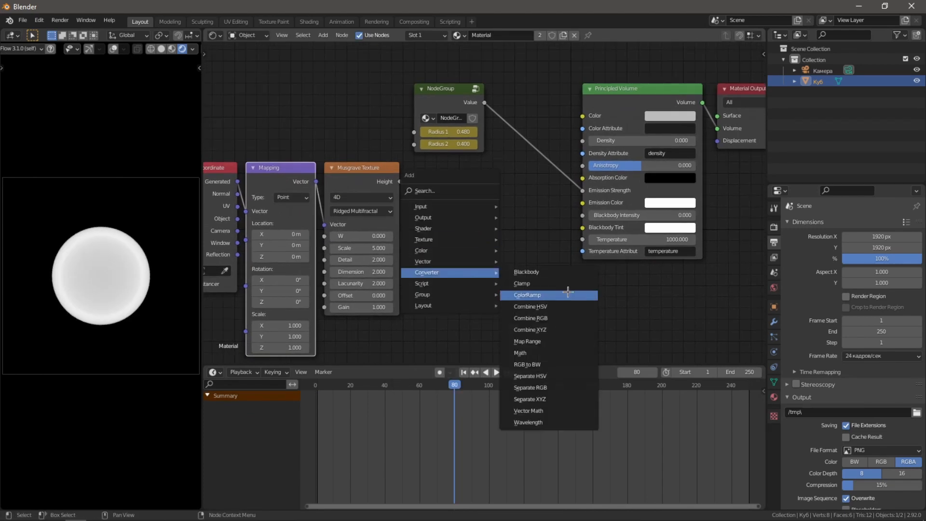
{"action": "left_click", "coordinate": [568, 293]}
{"action": "left_click", "coordinate": [416, 166]}
{"action": "left_click_drag", "start_coordinate": [401, 181], "coordinate": [415, 269]}
{"action": "left_click_drag", "start_coordinate": [534, 181], "coordinate": [582, 203]}
Set the Musgrave Texture's Scale to 7, Dimension to 2.9, Offset to -0.65 and Gain to 10
{"action": "scroll", "coordinate": [369, 239], "scroll_direction": "up", "scroll_amount": 4}
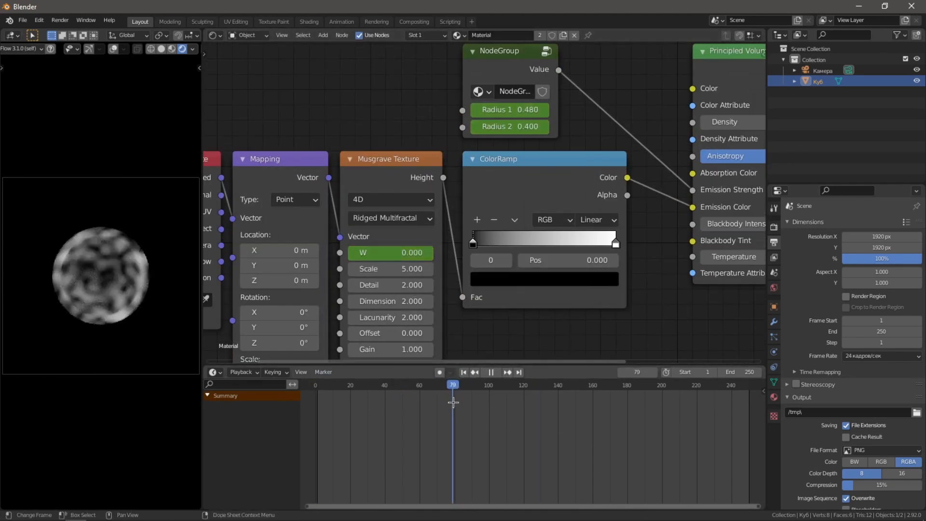
{"action": "key", "text": "space"}
{"action": "key", "text": "Escape"}
{"action": "scroll", "coordinate": [403, 269], "scroll_direction": "up", "scroll_amount": 20, "text": "ctrl"}
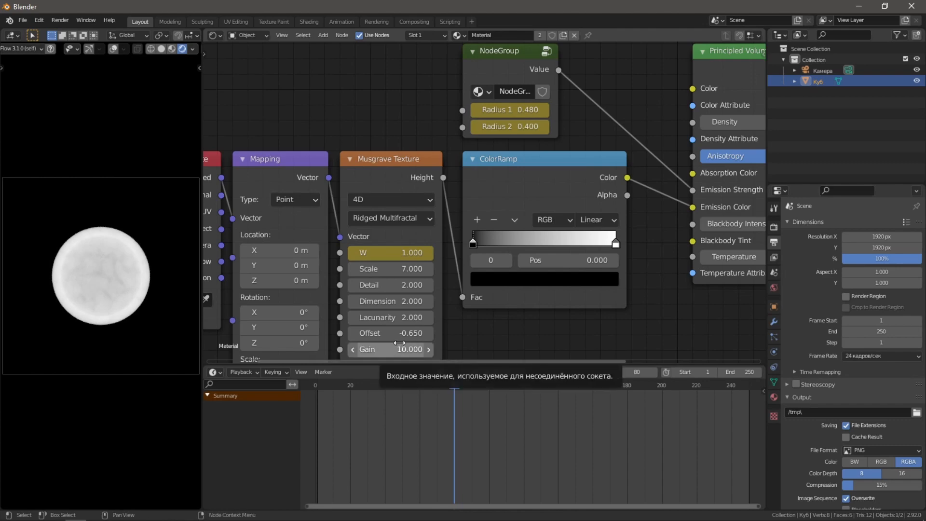
{"action": "left_click", "coordinate": [384, 302]}
{"action": "type", "text": "2.9"}
{"action": "key", "text": "Return"}
Move the ColorRamp's black stop to just past the middle and color it bright light green
{"action": "scroll", "coordinate": [514, 310], "scroll_direction": "up", "scroll_amount": 2}
{"action": "middle_click_drag", "start_coordinate": [514, 310], "coordinate": [439, 331]}
{"action": "left_click_drag", "start_coordinate": [391, 253], "coordinate": [475, 254]}
{"action": "left_click", "coordinate": [475, 294]}
{"action": "left_click_drag", "start_coordinate": [544, 163], "coordinate": [544, 37]}
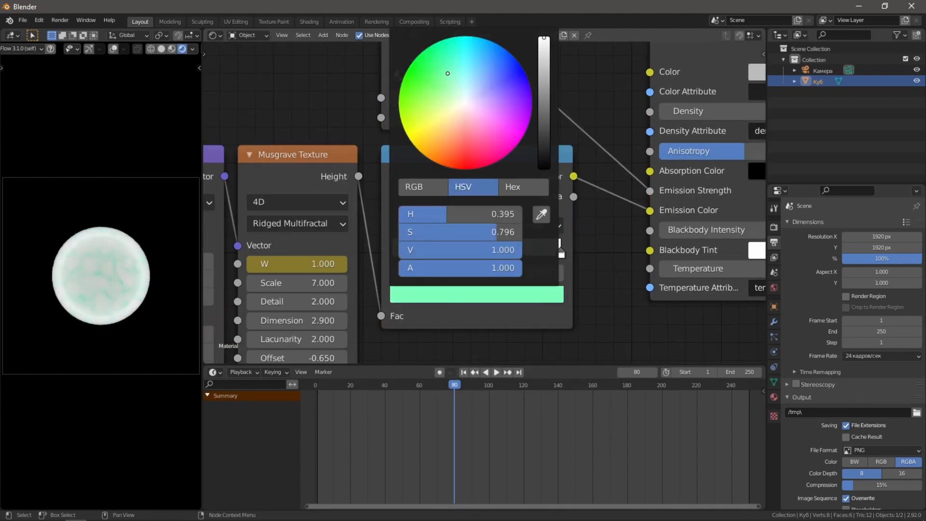
Add a blue stop just after the green one in the ColorRamp and color the last stop cyan
{"action": "scroll", "coordinate": [523, 233], "scroll_direction": "up", "scroll_amount": 4}
{"action": "left_click", "coordinate": [482, 248], "text": "ctrl"}
{"action": "scroll", "coordinate": [484, 226], "scroll_direction": "down", "scroll_amount": 6}
{"action": "left_click", "coordinate": [480, 270]}
{"action": "left_click_drag", "start_coordinate": [458, 72], "coordinate": [470, 72]}
{"action": "left_click", "coordinate": [534, 235]}
{"action": "left_click", "coordinate": [483, 271]}
{"action": "left_click", "coordinate": [457, 61]}
Play the animation from the start in the enlarged camera view and go to frame 105
{"action": "middle_click_drag", "start_coordinate": [458, 334], "coordinate": [535, 312]}
{"action": "key", "text": "shift+Left"}
{"action": "key", "text": "space"}
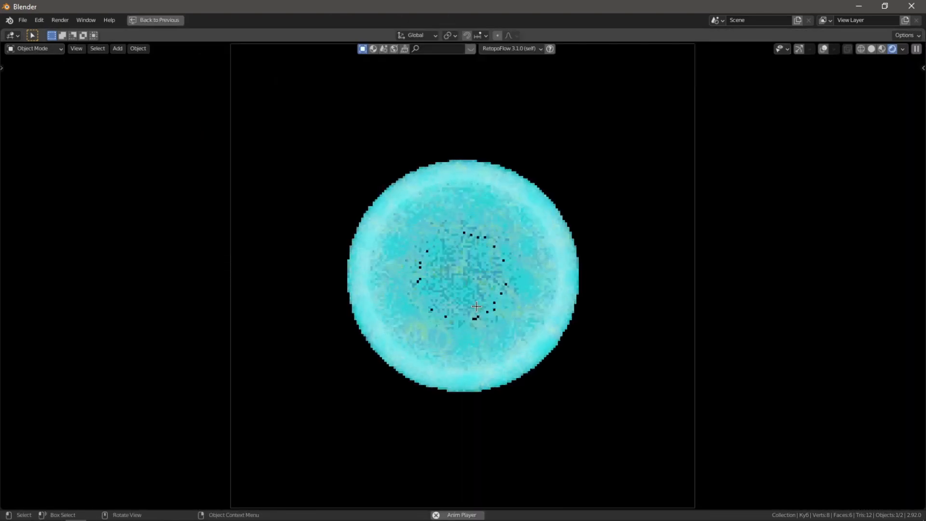
{"action": "left_click", "coordinate": [496, 386]}
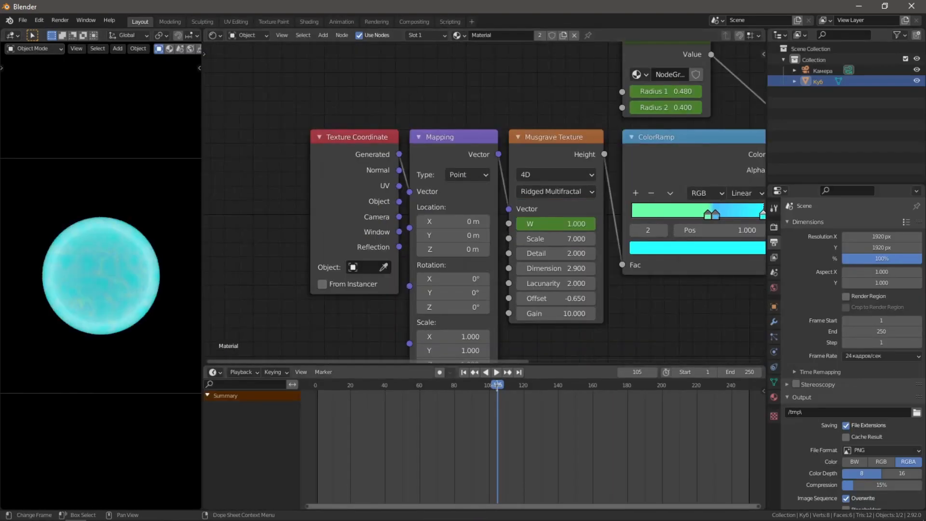
{"action": "scroll", "coordinate": [101, 275], "scroll_direction": "up", "scroll_amount": 5}
{"action": "left_click_drag", "start_coordinate": [555, 224], "coordinate": [574, 224]}
{"action": "key", "text": "ctrl+z"}
Move the ColorRamp's blue stop to position 0.665 and darken its color
{"action": "middle_click_drag", "start_coordinate": [707, 214], "coordinate": [583, 215]}
{"action": "scroll", "coordinate": [582, 216], "scroll_direction": "down", "scroll_amount": 1}
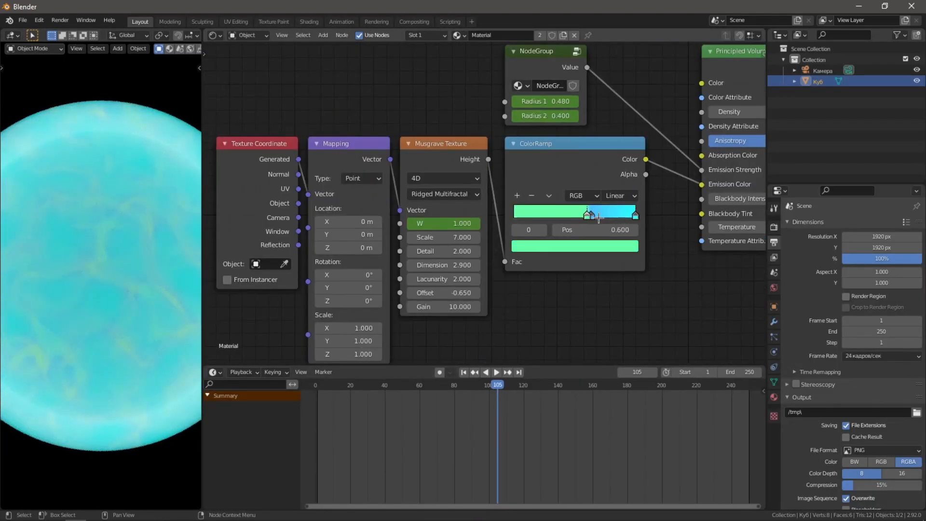
{"action": "left_click_drag", "start_coordinate": [589, 218], "coordinate": [591, 219]}
{"action": "left_click", "coordinate": [595, 246]}
{"action": "left_click_drag", "start_coordinate": [626, 60], "coordinate": [626, 84]}
{"action": "left_click_drag", "start_coordinate": [586, 219], "coordinate": [585, 216]}
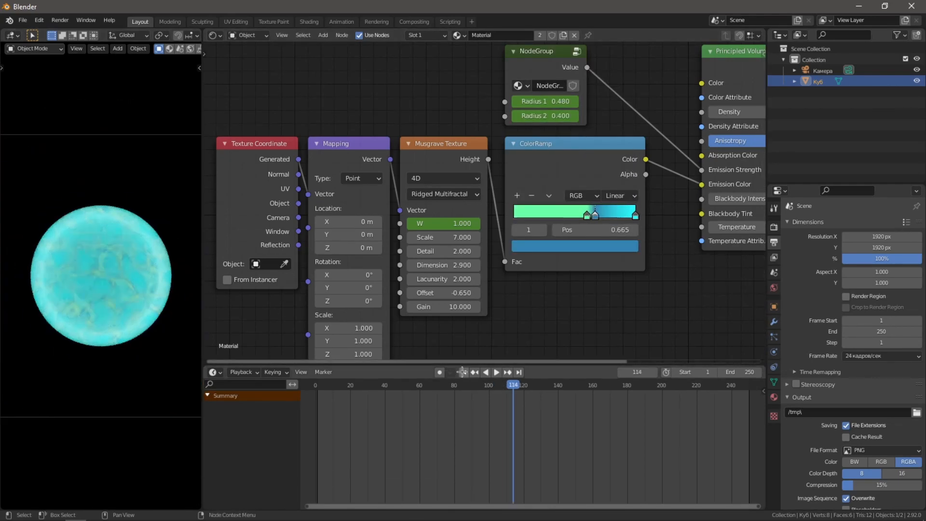
Hide the unused sockets of the Texture Coordinate and Mapping nodes and save the file as Rasengan.blend on the Desktop
{"action": "scroll", "coordinate": [531, 306], "scroll_direction": "down", "scroll_amount": 2}
{"action": "left_click_drag", "start_coordinate": [202, 364], "coordinate": [254, 304]}
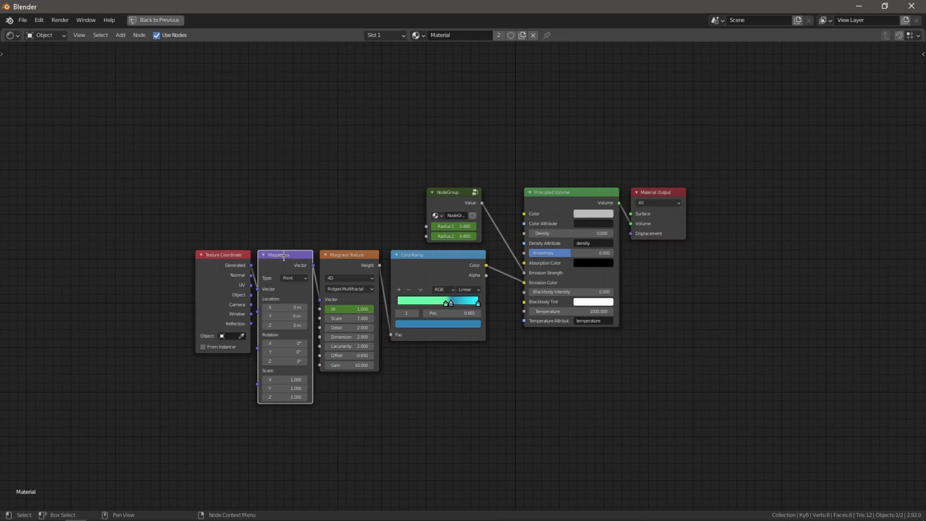
{"action": "key", "text": "ctrl+h"}
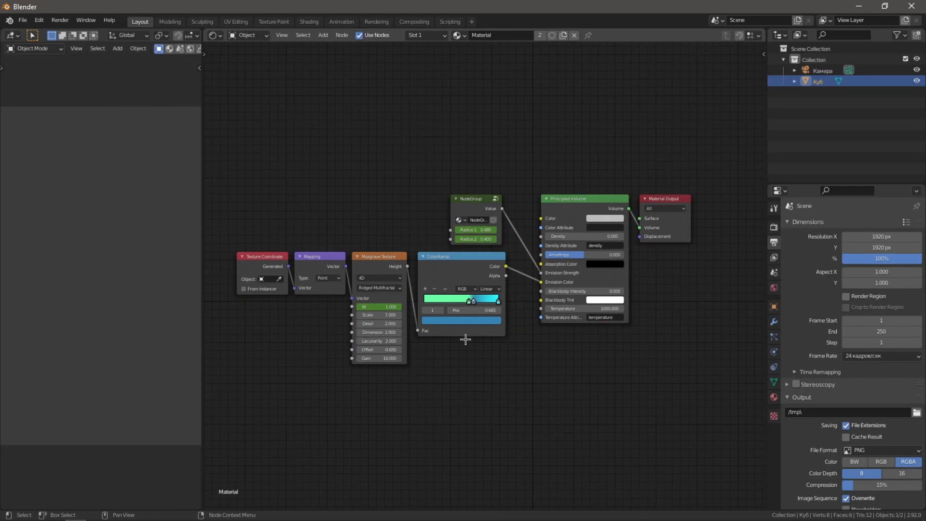
{"action": "key", "text": "ctrl+shift+s"}
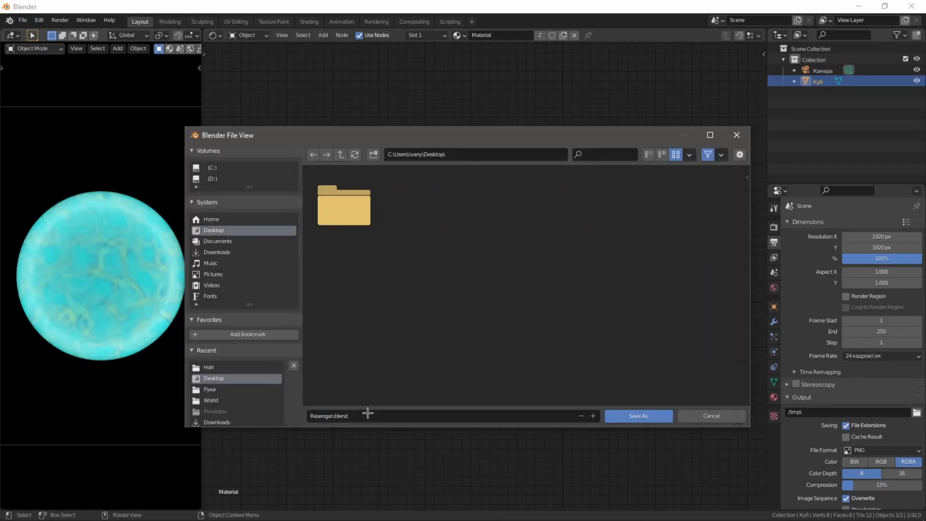
{"action": "key", "text": "Return"}
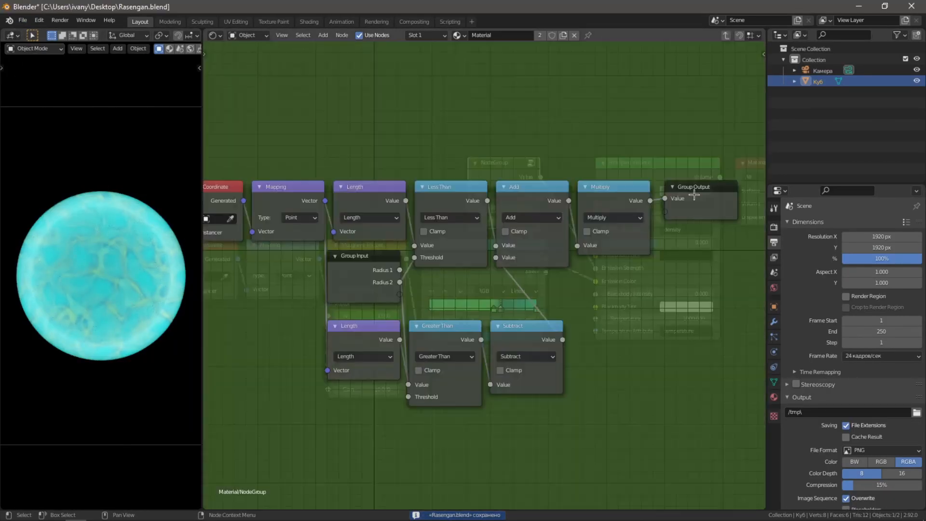
Open the node group's properties and rename the group Rasengan with a fake user
{"action": "key", "text": "n"}
{"action": "left_click", "coordinate": [760, 95]}
{"action": "left_click", "coordinate": [759, 140]}
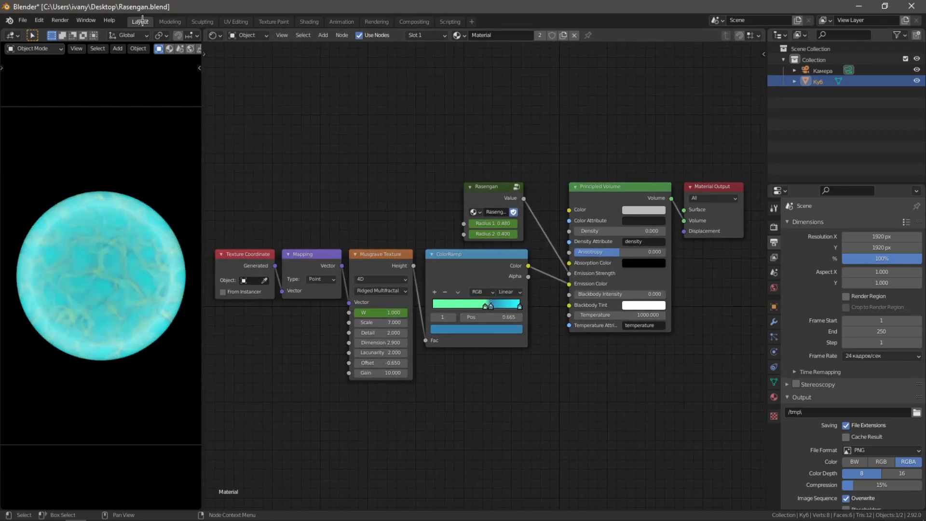
Import the hand_02 OBJ model from the Проекты folder on drive D and rotate it palm up in front view
{"action": "left_click", "coordinate": [140, 21]}
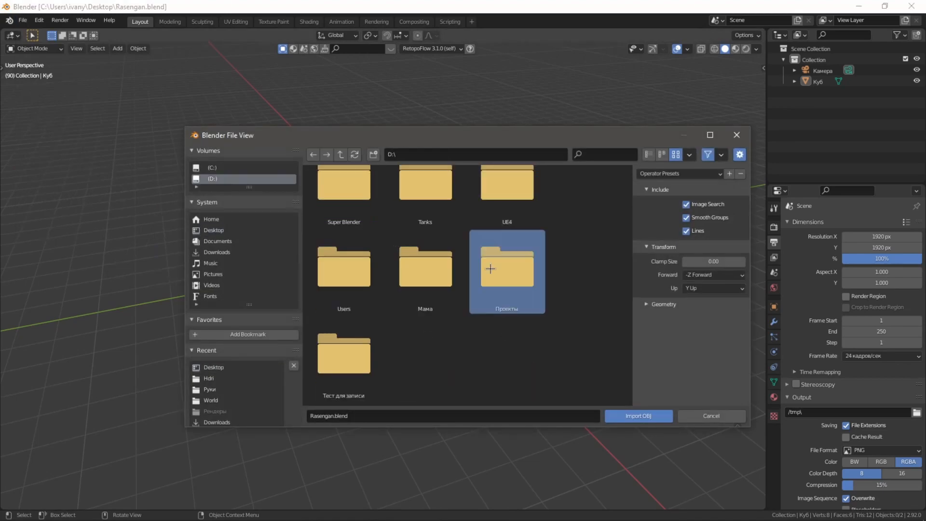
{"action": "double_click", "coordinate": [490, 268]}
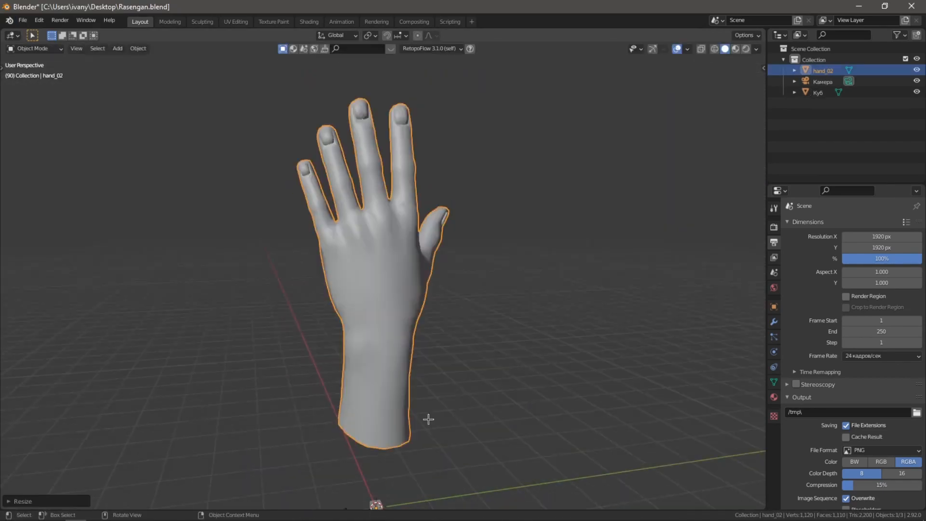
{"action": "key", "text": "KP_1"}
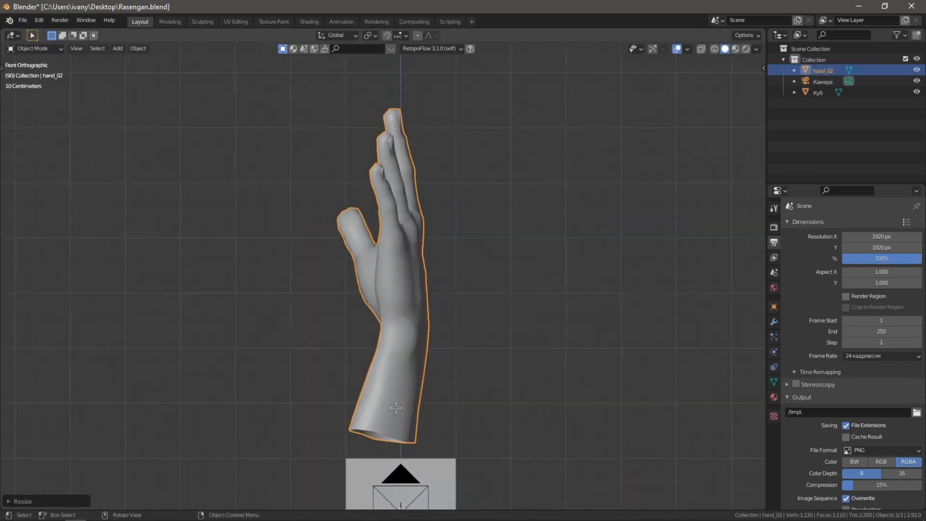
{"action": "key", "text": "r"}
{"action": "left_click", "coordinate": [542, 331]}
Switch to wireframe display and move the hand beneath the cube's center
{"action": "key", "text": "Tab"}
{"action": "key", "text": "Tab"}
{"action": "key", "text": "shift+z"}
{"action": "key", "text": "g"}
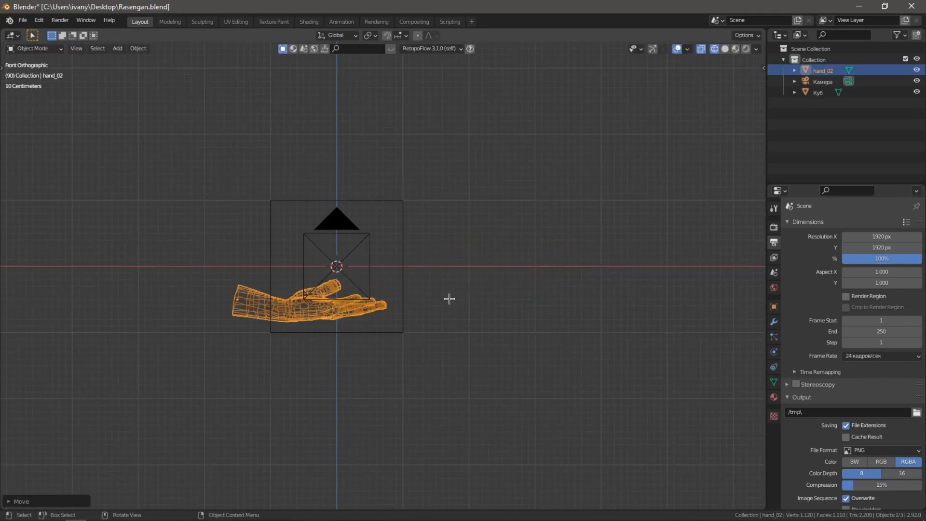
Apply the hand's transforms and give it a level 2 subdivision surface
{"action": "scroll", "coordinate": [249, 320], "scroll_direction": "up", "scroll_amount": 4}
{"action": "key", "text": "ctrl+a"}
{"action": "left_click", "coordinate": [442, 330]}
{"action": "scroll", "coordinate": [271, 279], "scroll_direction": "down", "scroll_amount": 1}
{"action": "middle_click_drag", "start_coordinate": [248, 265], "coordinate": [248, 290], "text": "shift"}
{"action": "key", "text": "ctrl+2"}
{"action": "left_click", "coordinate": [274, 367]}
Build the hand's armature from a single forearm bone, extruding a palm bone and duplicating bones for the fingers
{"action": "key", "text": "shift+a"}
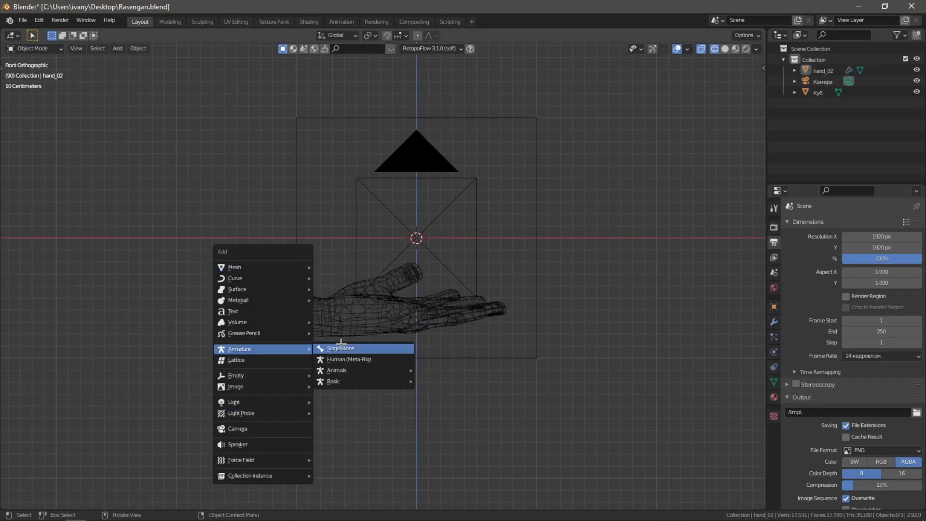
{"action": "left_click", "coordinate": [341, 348]}
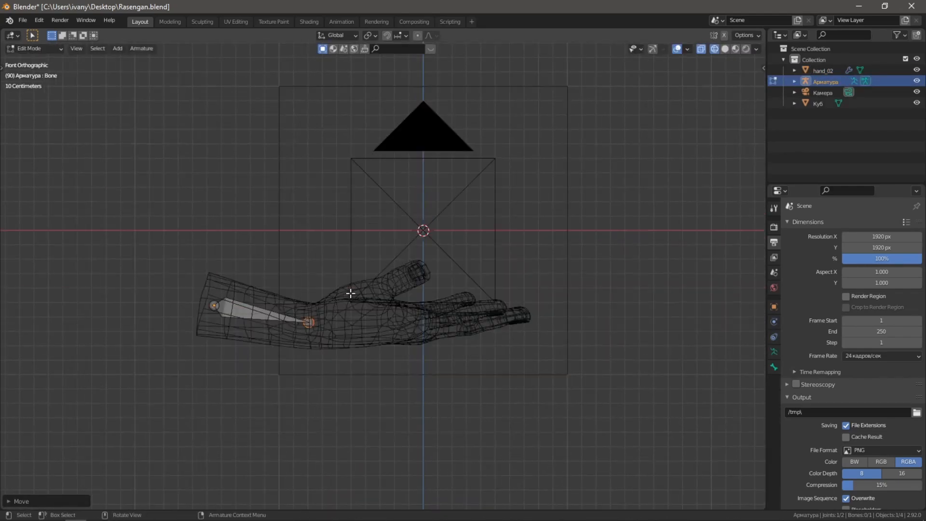
{"action": "key", "text": "KP_7"}
{"action": "key", "text": "KP_1"}
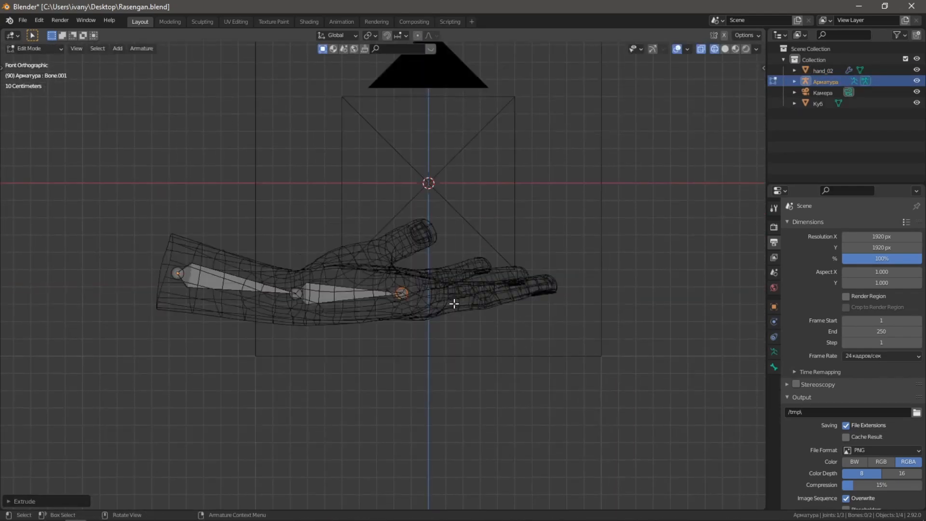
{"action": "key", "text": "shift+d"}
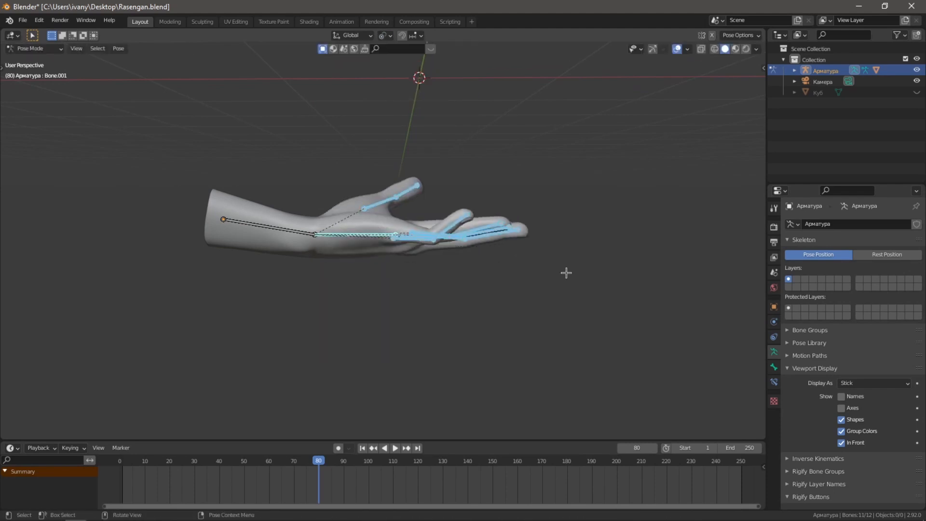
View the rigged hand through the camera and rotate its selected bones into a pose
{"action": "key", "text": "KP_0"}
{"action": "key", "text": "r"}
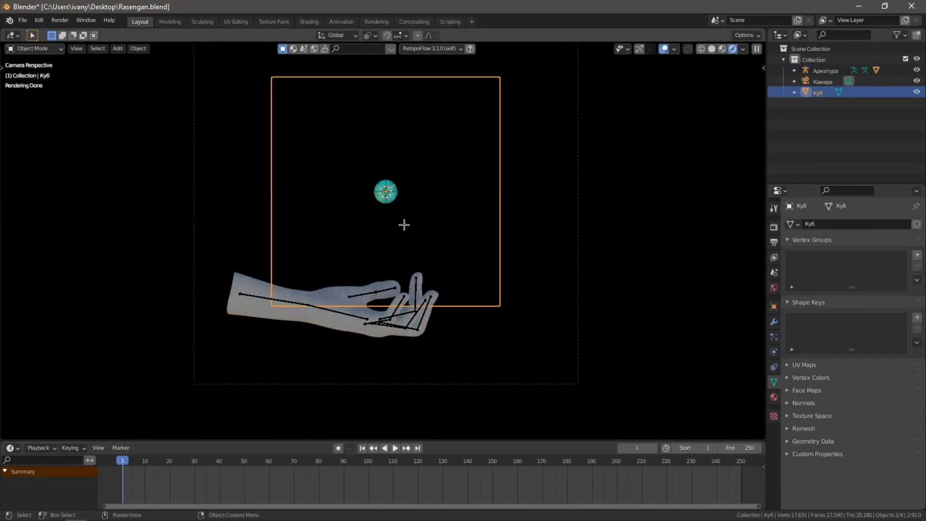
Lower the cube along the Z axis so the small sphere sits just above the palm
{"action": "key", "text": "g"}
{"action": "key", "text": "z"}
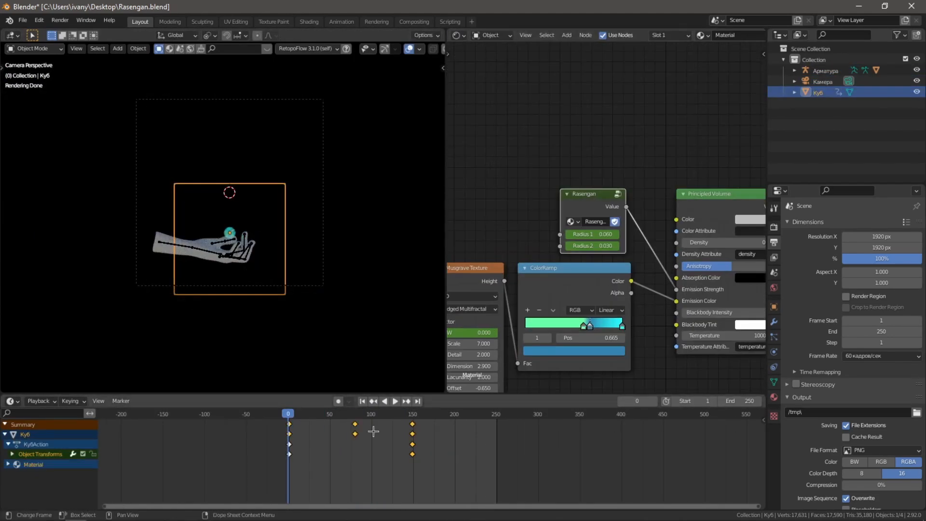
Scrub the timeline and replace the material's frame 80 keyframes with a Musgrave W keyframe of 5.000 at frame 250
{"action": "scroll", "coordinate": [372, 430], "scroll_direction": "up", "scroll_amount": 5}
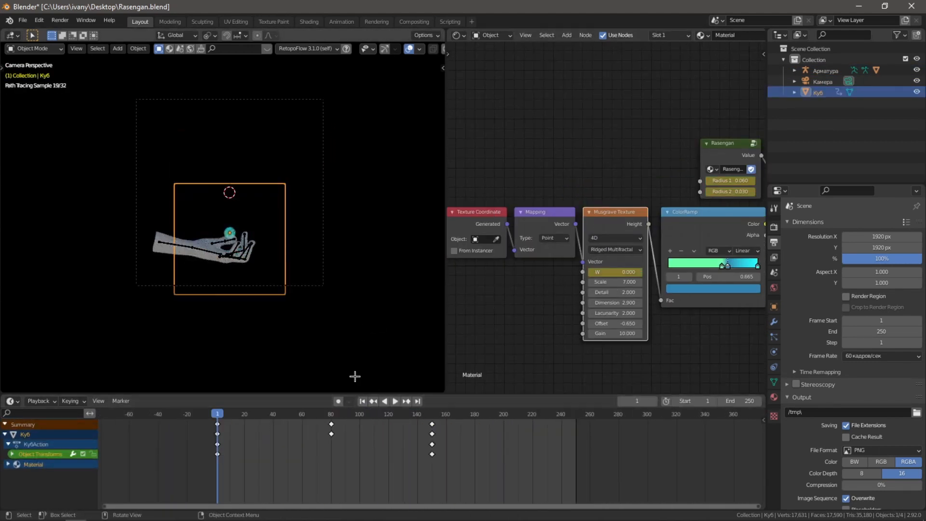
{"action": "left_click_drag", "start_coordinate": [289, 414], "coordinate": [458, 418]}
{"action": "left_click_drag", "start_coordinate": [373, 417], "coordinate": [342, 434]}
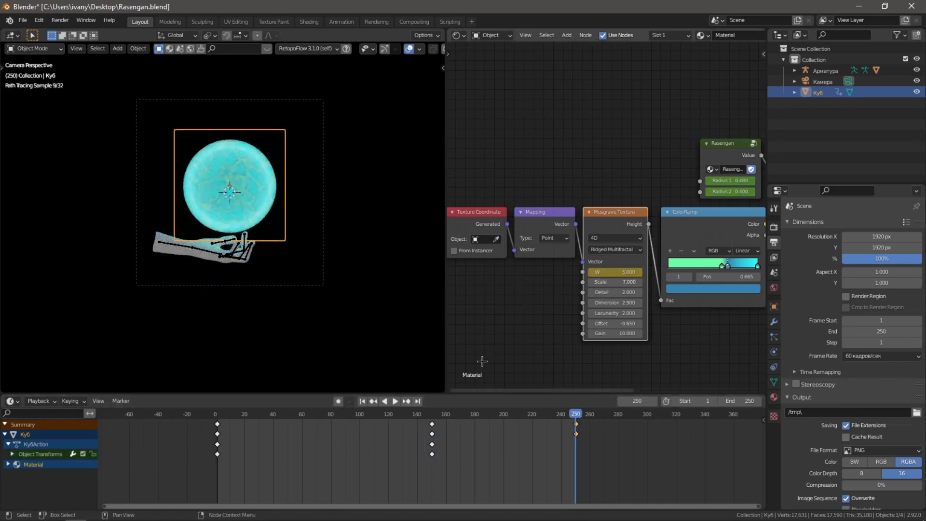
Frame the sphere and hand more closely in the camera view, play the animation and scrub through to frame 250
{"action": "left_click", "coordinate": [314, 259]}
{"action": "scroll", "coordinate": [314, 259], "scroll_direction": "up", "scroll_amount": 3}
{"action": "key", "text": "space"}
{"action": "middle_click_drag", "start_coordinate": [326, 231], "coordinate": [314, 259], "text": "shift"}
{"action": "key", "text": "space"}
{"action": "left_click_drag", "start_coordinate": [514, 414], "coordinate": [575, 413]}
{"action": "key", "text": "shift+Left"}
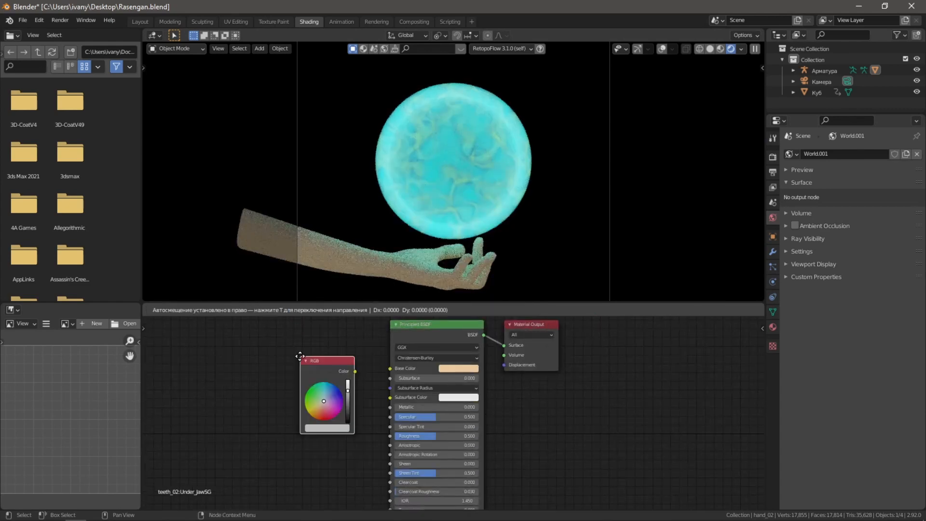
Connect an RGB node to the hand material's Subsurface input and adjust the subsurface amount
{"action": "scroll", "coordinate": [285, 448], "scroll_direction": "up", "scroll_amount": 2}
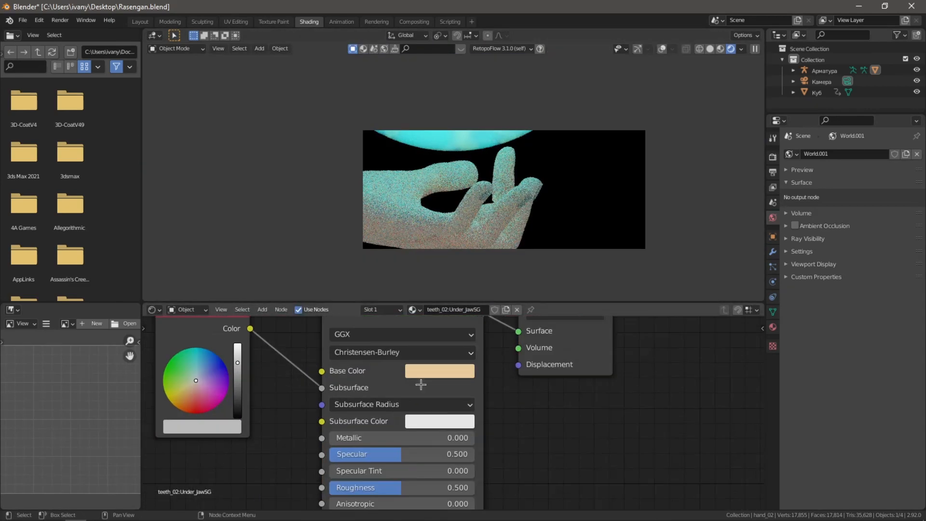
{"action": "middle_click_drag", "start_coordinate": [482, 425], "coordinate": [543, 419]}
{"action": "left_click_drag", "start_coordinate": [344, 368], "coordinate": [344, 375]}
{"action": "left_click_drag", "start_coordinate": [473, 387], "coordinate": [488, 388]}
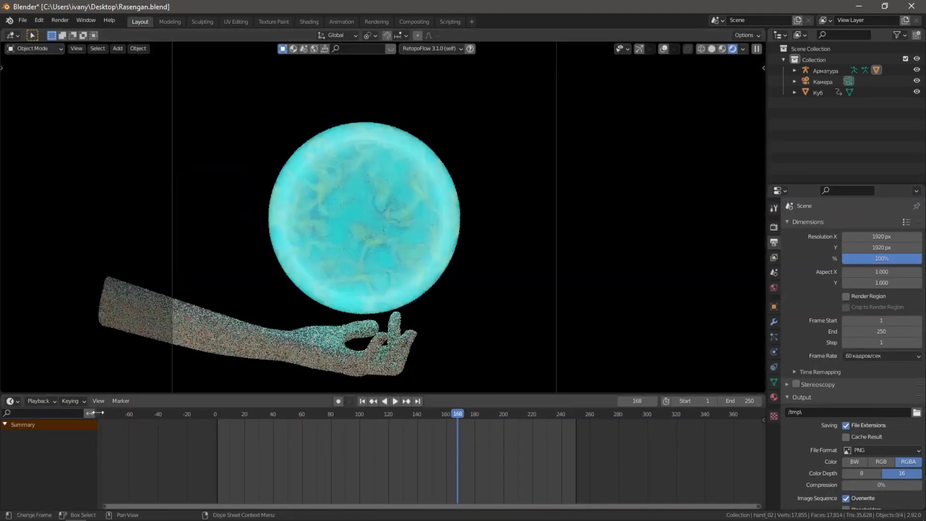
Play the animation and set the scene's end frame to 15000
{"action": "key", "text": "space"}
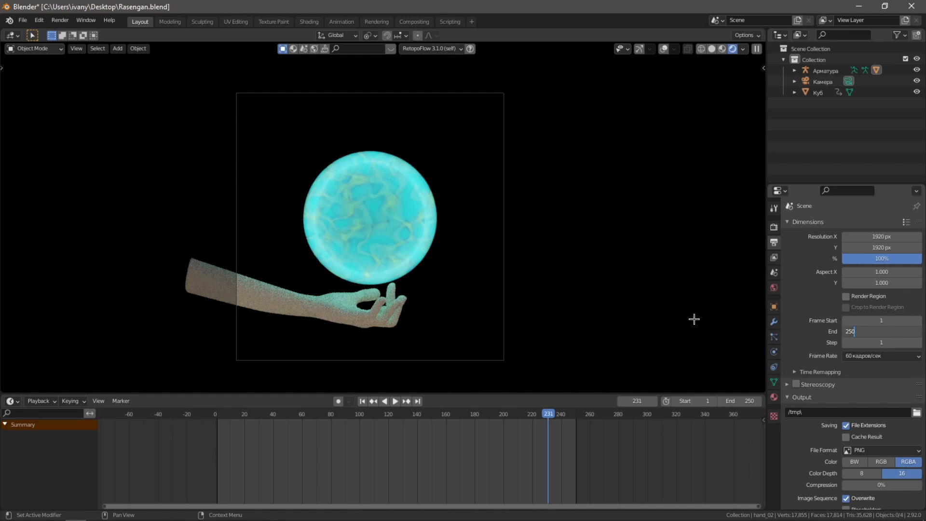
{"action": "key", "text": "Return"}
{"action": "scroll", "coordinate": [603, 435], "scroll_direction": "down", "scroll_amount": 5}
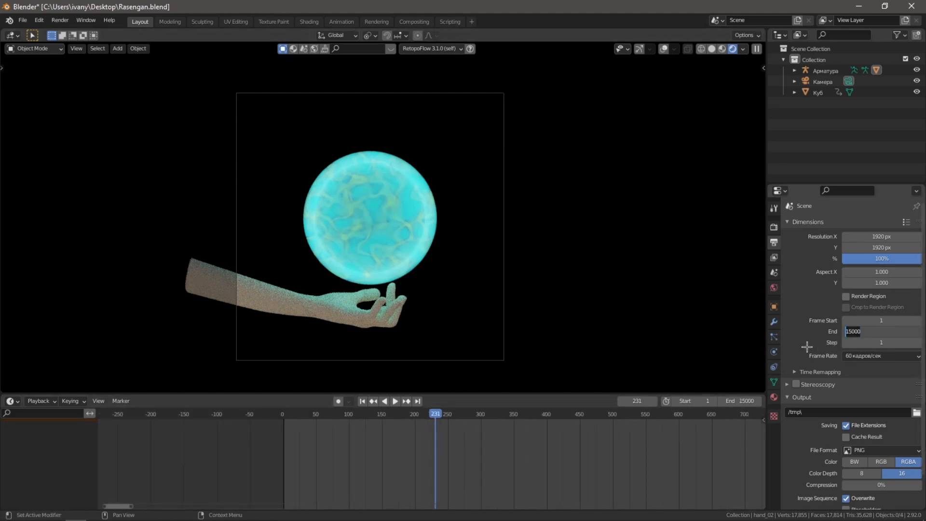
Set the scene's end frame to 1000 and play the animation from the start
{"action": "type", "text": "`00"}
{"action": "key", "text": "BackSpace"}
{"action": "key", "text": "BackSpace"}
{"action": "key", "text": "BackSpace"}
{"action": "type", "text": "1000"}
{"action": "key", "text": "Return"}
{"action": "key", "text": "shift+Left"}
{"action": "key", "text": "space"}
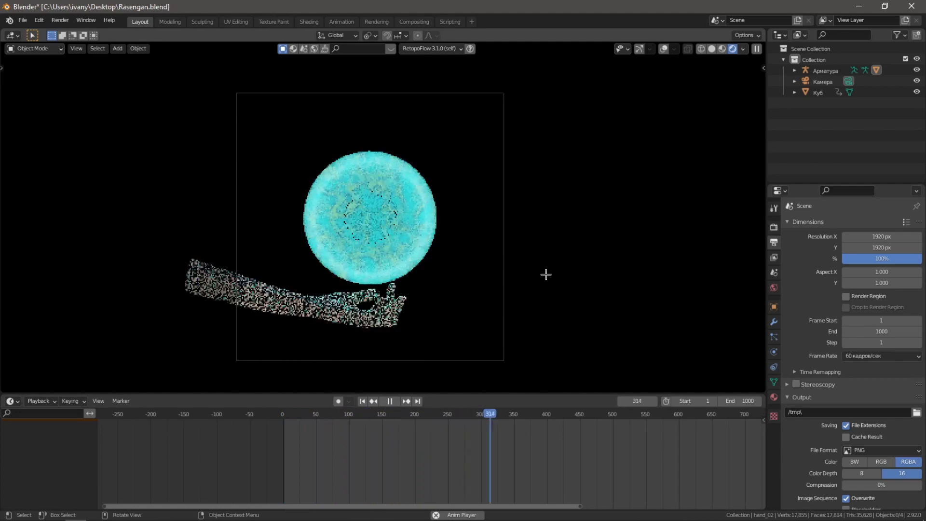
Set the scene's end frame to 500, return to the first frame and select the sphere's volume cube
{"action": "key", "text": "space"}
{"action": "type", "text": "500"}
{"action": "key", "text": "Return"}
{"action": "key", "text": "shift+Left"}
{"action": "left_click", "coordinate": [664, 49]}
{"action": "left_click", "coordinate": [370, 285]}
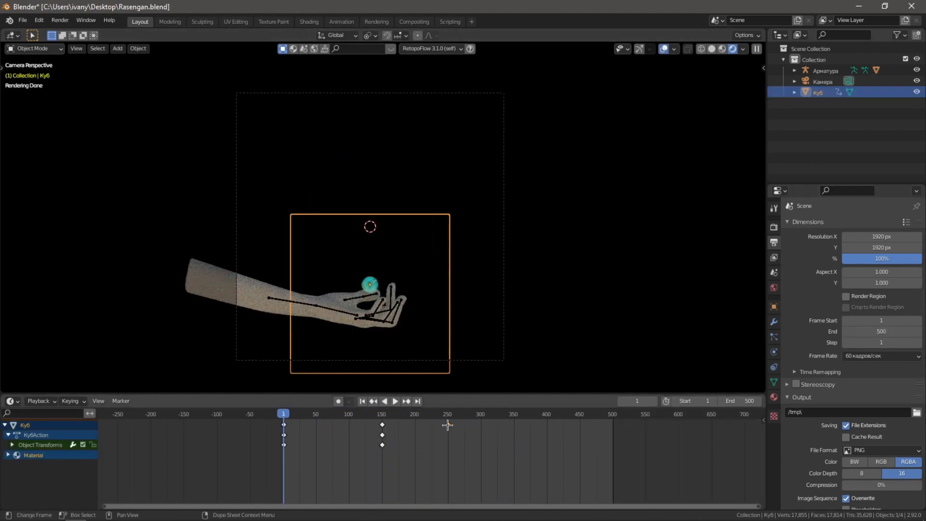
Open the Shading workspace and show a resized timeline with the cube's keyframes between the viewport and the node editor
{"action": "left_click", "coordinate": [309, 21]}
{"action": "left_click_drag", "start_coordinate": [144, 301], "coordinate": [148, 264]}
{"action": "left_click", "coordinate": [155, 271]}
{"action": "left_click", "coordinate": [289, 312]}
{"action": "left_click", "coordinate": [661, 49]}
{"action": "left_click_drag", "start_coordinate": [458, 264], "coordinate": [449, 146]}
{"action": "scroll", "coordinate": [434, 232], "scroll_direction": "down", "scroll_amount": 4}
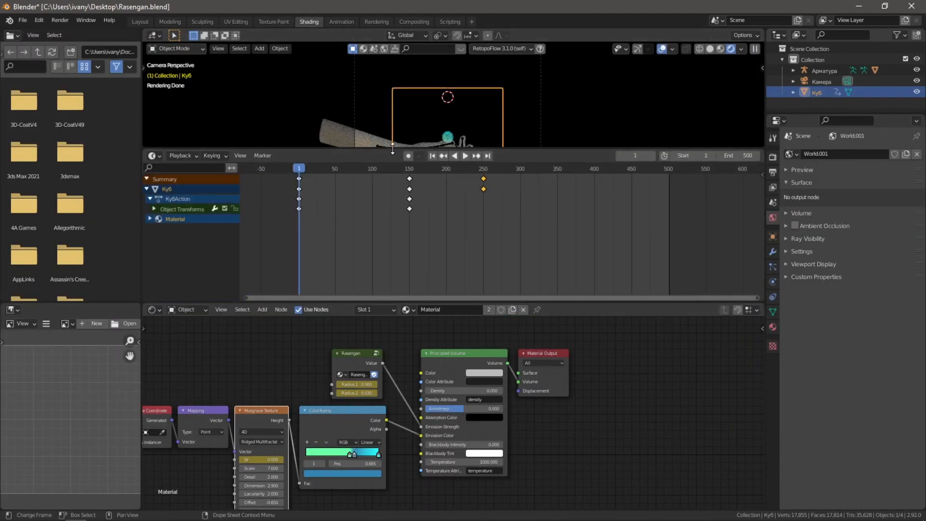
{"action": "left_click_drag", "start_coordinate": [219, 147], "coordinate": [219, 190]}
Move the cube's frame 150 keyframes to frame 200 and its frame 250 keyframe to frame 500, and play the animation
{"action": "left_click_drag", "start_coordinate": [369, 240], "coordinate": [449, 241]}
{"action": "scroll", "coordinate": [447, 244], "scroll_direction": "up", "scroll_amount": 7}
{"action": "middle_click_drag", "start_coordinate": [447, 246], "coordinate": [449, 244]}
{"action": "left_click_drag", "start_coordinate": [467, 252], "coordinate": [451, 251]}
{"action": "left_click", "coordinate": [662, 49]}
{"action": "key", "text": "space"}
{"action": "scroll", "coordinate": [616, 111], "scroll_direction": "down", "scroll_amount": 3}
{"action": "scroll", "coordinate": [591, 242], "scroll_direction": "down", "scroll_amount": 2}
{"action": "middle_click_drag", "start_coordinate": [609, 241], "coordinate": [441, 240]}
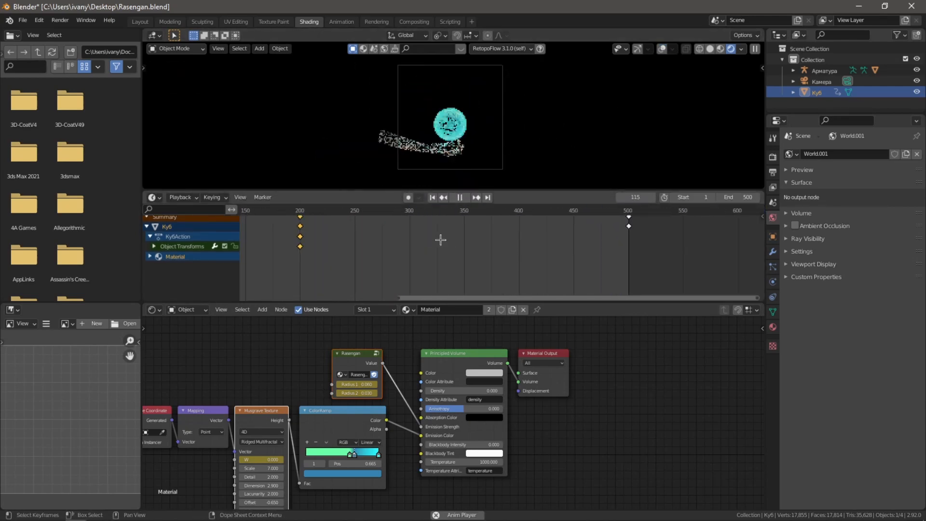
In the Layout workspace, select the camera and insert rotation keyframes on frames 1 and 500
{"action": "left_click", "coordinate": [140, 22]}
{"action": "left_click", "coordinate": [503, 147]}
{"action": "left_click", "coordinate": [362, 401]}
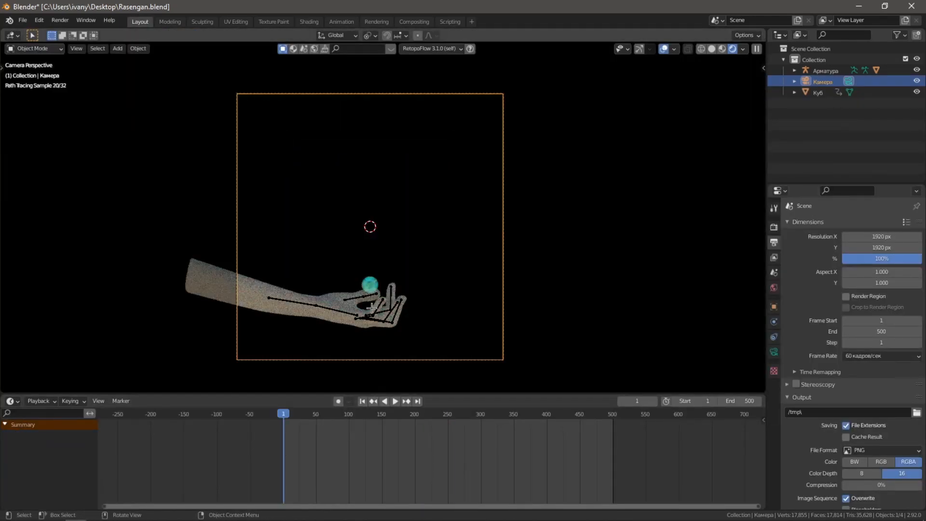
{"action": "key", "text": "i"}
{"action": "key", "text": "space"}
{"action": "key", "text": "space"}
{"action": "left_click", "coordinate": [418, 401]}
{"action": "key", "text": "i"}
{"action": "left_click", "coordinate": [363, 400]}
Split the 3D viewport and turn the new area into a Graph Editor showing the camera's Euler rotation channels
{"action": "left_click_drag", "start_coordinate": [2, 391], "coordinate": [15, 237]}
{"action": "left_click", "coordinate": [13, 245]}
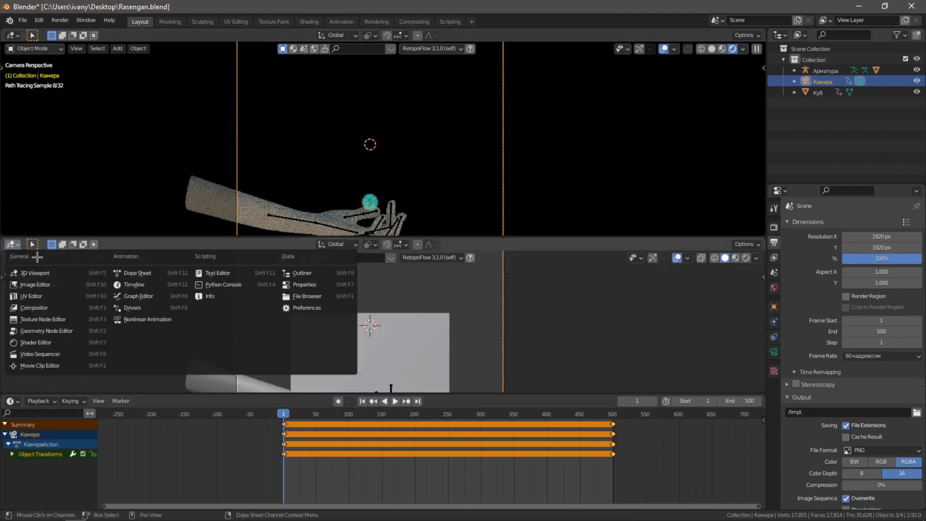
{"action": "left_click", "coordinate": [132, 273]}
{"action": "left_click", "coordinate": [14, 245]}
{"action": "left_click", "coordinate": [132, 296]}
{"action": "scroll", "coordinate": [411, 339], "scroll_direction": "down", "scroll_amount": 5}
{"action": "scroll", "coordinate": [411, 339], "scroll_direction": "up", "scroll_amount": 1}
{"action": "left_click", "coordinate": [48, 289]}
{"action": "left_click", "coordinate": [13, 288]}
{"action": "scroll", "coordinate": [422, 166], "scroll_direction": "down", "scroll_amount": 4}
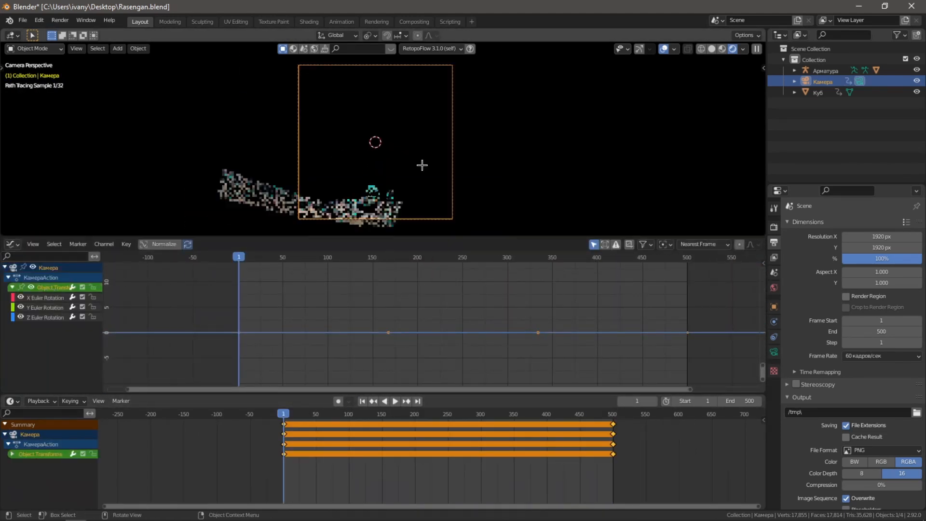
Add a Noise modifier to the camera's X Euler Rotation curve and play the animation
{"action": "left_click", "coordinate": [51, 299]}
{"action": "key", "text": "n"}
{"action": "left_click", "coordinate": [760, 295]}
{"action": "left_click", "coordinate": [694, 273]}
{"action": "left_click", "coordinate": [694, 328]}
{"action": "key", "text": "space"}
{"action": "key", "text": "space"}
{"action": "scroll", "coordinate": [473, 337], "scroll_direction": "up", "scroll_amount": 4}
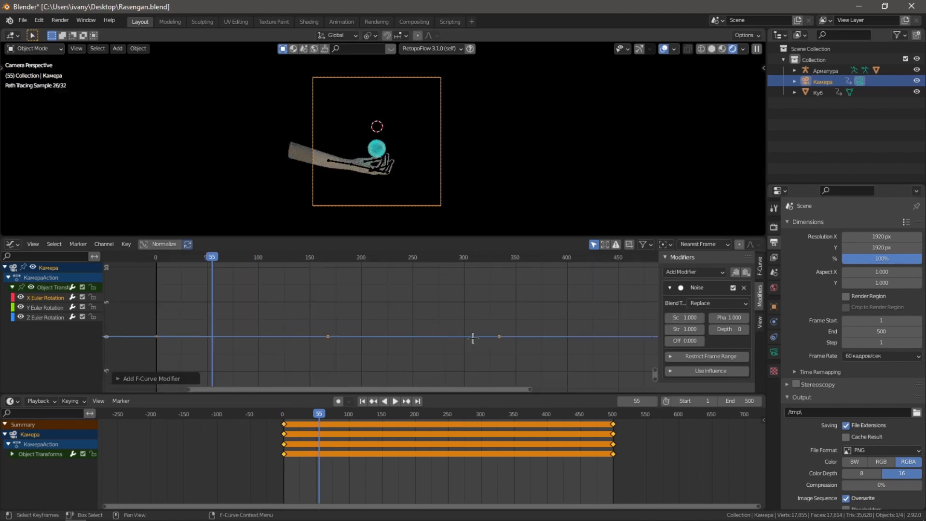
{"action": "key", "text": "Home"}
{"action": "middle_click_drag", "start_coordinate": [483, 285], "coordinate": [484, 343]}
Set the Noise modifier's scale to about 14 and strength to 0.07, and preview the camera shake without overlays
{"action": "left_click_drag", "start_coordinate": [687, 318], "coordinate": [743, 318]}
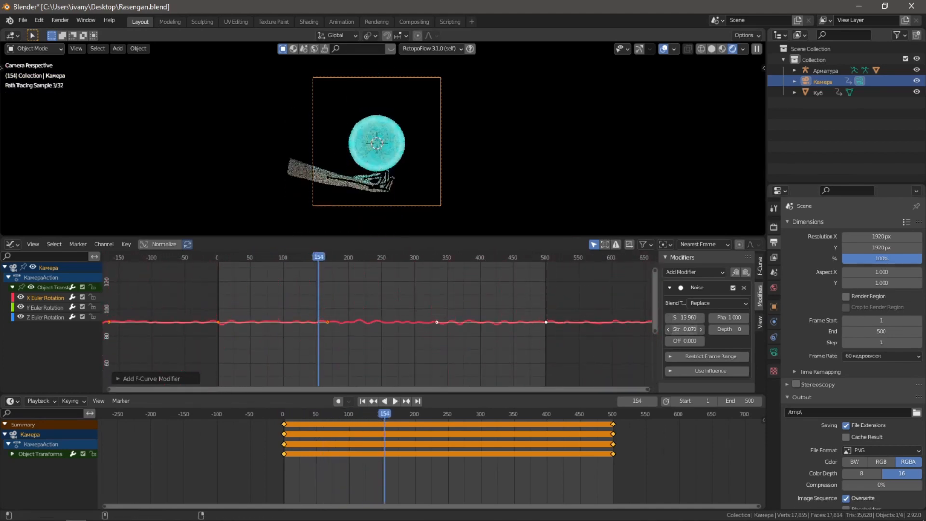
{"action": "key", "text": "space"}
{"action": "left_click", "coordinate": [664, 49]}
{"action": "key", "text": "space"}
Set the render engine to Eevee
{"action": "left_click", "coordinate": [773, 227]}
{"action": "left_click", "coordinate": [868, 224]}
{"action": "left_click", "coordinate": [861, 235]}
Play the animation and paste the Noise modifier with scale 77.76 onto the camera's Y Euler Rotation curve
{"action": "key", "text": "space"}
{"action": "scroll", "coordinate": [526, 133], "scroll_direction": "up", "scroll_amount": 1}
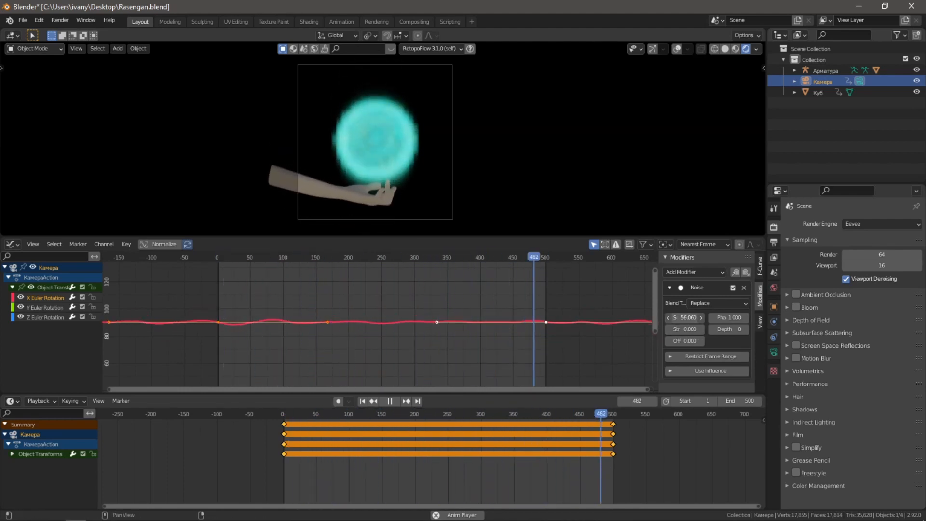
{"action": "left_click", "coordinate": [44, 307]}
{"action": "left_click", "coordinate": [746, 273]}
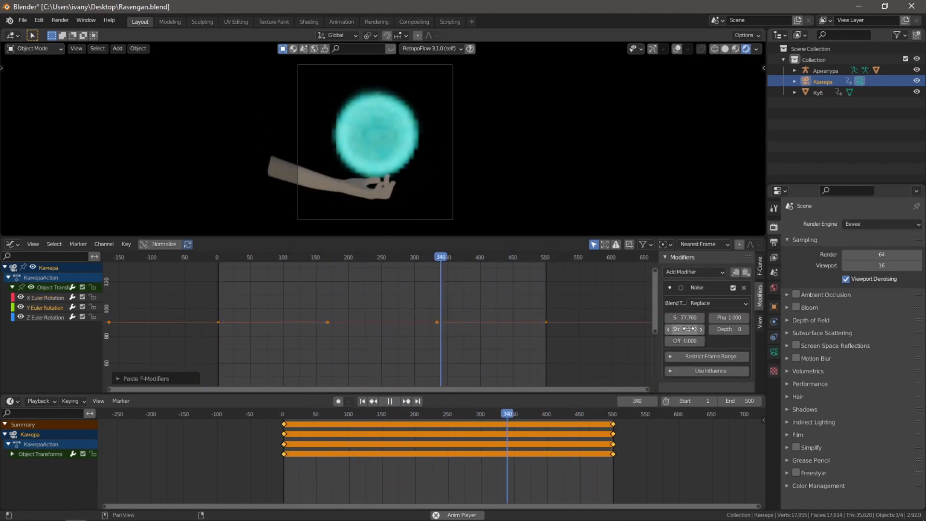
Turn the viewport overlays back on and close the Graph Editor area to enlarge the 3D viewport
{"action": "left_click", "coordinate": [555, 116]}
{"action": "left_click", "coordinate": [676, 49]}
{"action": "left_click", "coordinate": [345, 185]}
{"action": "left_click_drag", "start_coordinate": [764, 238], "coordinate": [747, 248]}
{"action": "left_click_drag", "start_coordinate": [764, 259], "coordinate": [743, 309]}
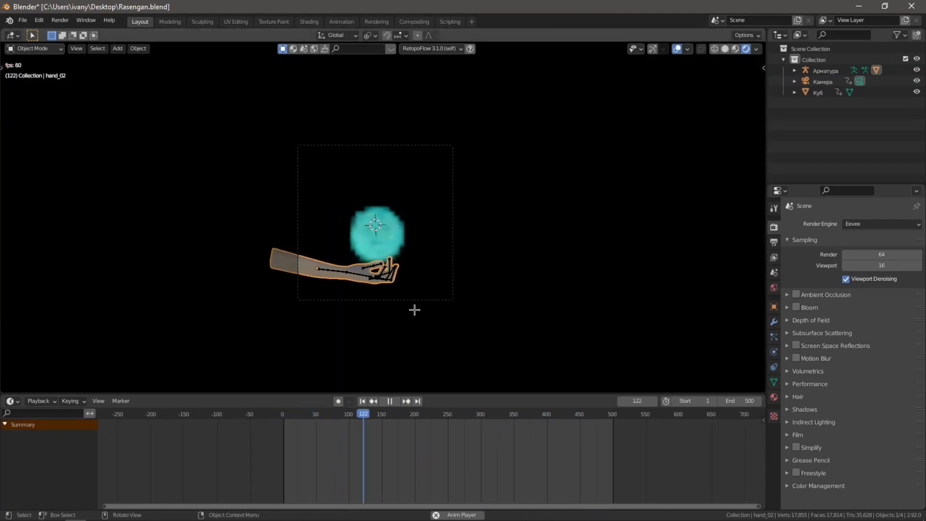
Stop playback, switch the hand's armature to Pose Mode and select one of its bones
{"action": "key", "text": "Escape"}
{"action": "left_click", "coordinate": [360, 241]}
{"action": "left_click", "coordinate": [25, 49]}
{"action": "left_click", "coordinate": [32, 82]}
{"action": "left_click", "coordinate": [774, 352]}
{"action": "left_click", "coordinate": [773, 367]}
{"action": "middle_click_drag", "start_coordinate": [521, 251], "coordinate": [507, 227]}
{"action": "left_click", "coordinate": [407, 227]}
{"action": "key", "text": "r"}
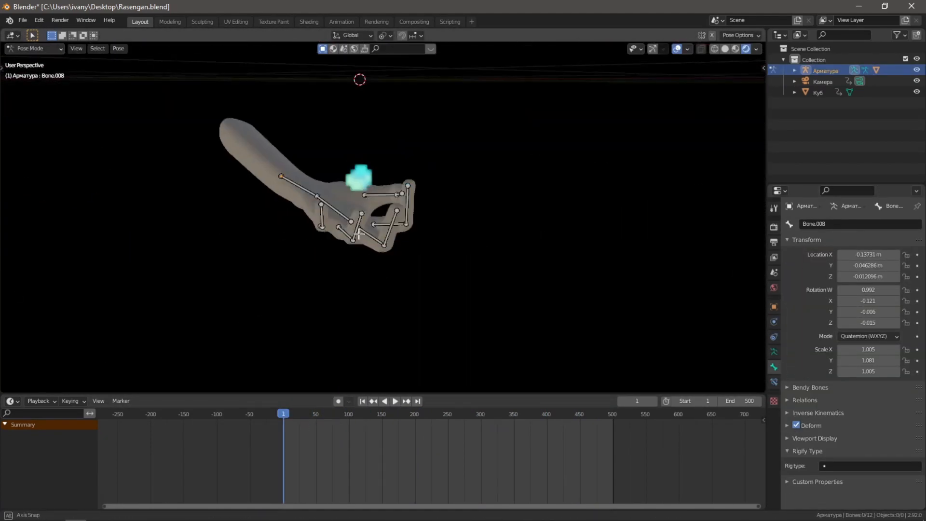
Select all bones and store the curled-finger and open-hand poses in the armature's pose library
{"action": "key", "text": "a"}
{"action": "left_click", "coordinate": [774, 352]}
{"action": "left_click", "coordinate": [916, 368]}
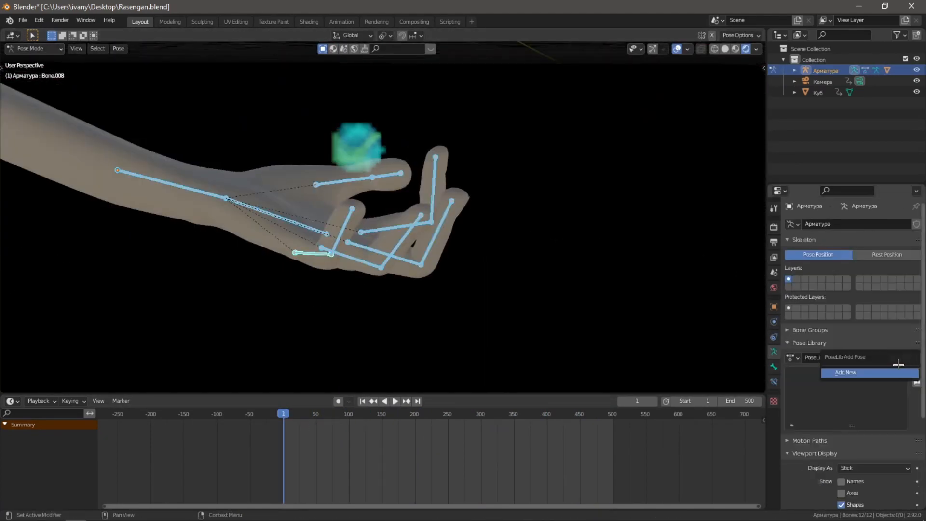
{"action": "left_click", "coordinate": [796, 372]}
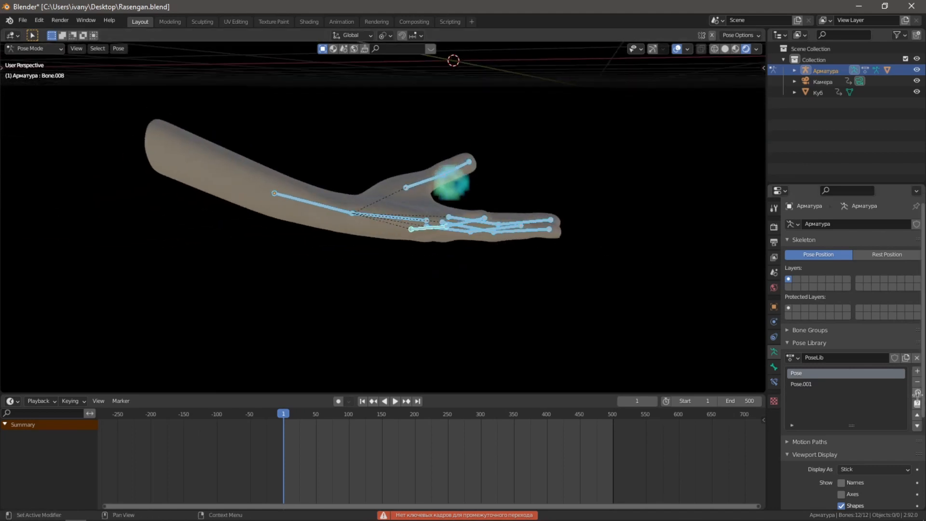
{"action": "left_click", "coordinate": [812, 374]}
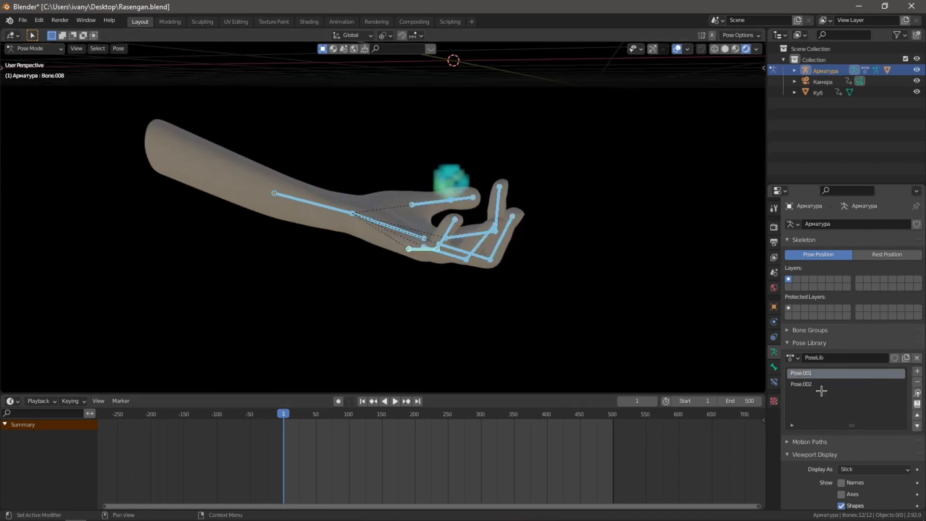
{"action": "left_click", "coordinate": [821, 385]}
Insert keyframes for the hand pose on all bones in the camera view and play the animation
{"action": "key", "text": "KP_0"}
{"action": "key", "text": "i"}
{"action": "left_click", "coordinate": [389, 315]}
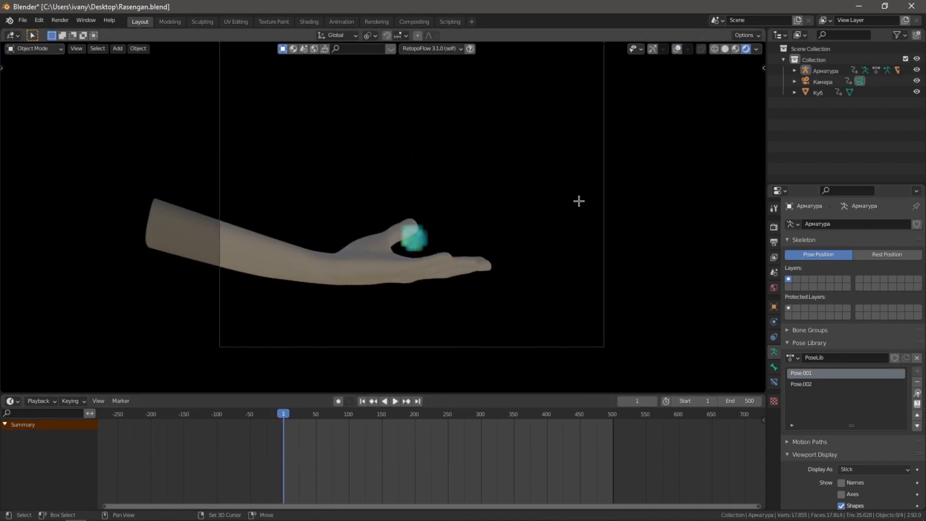
{"action": "key", "text": "space"}
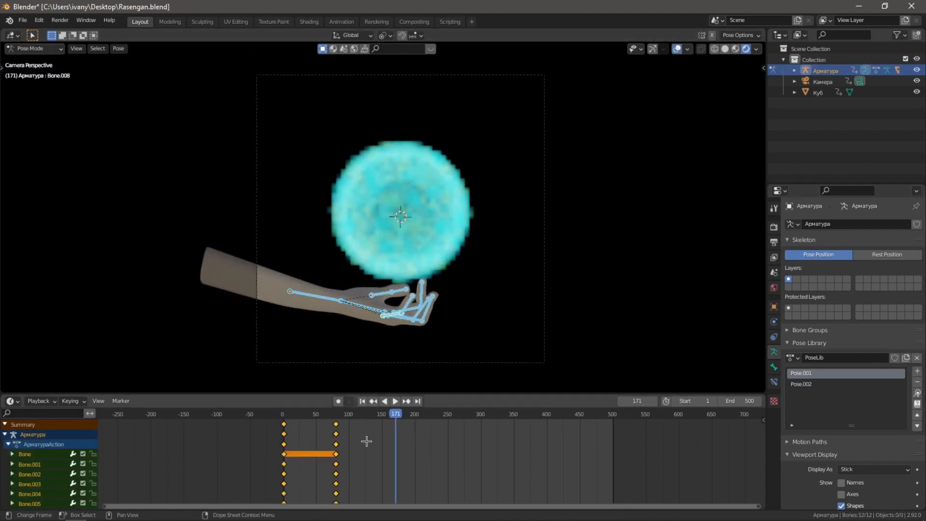
{"action": "key", "text": "ctrl+space"}
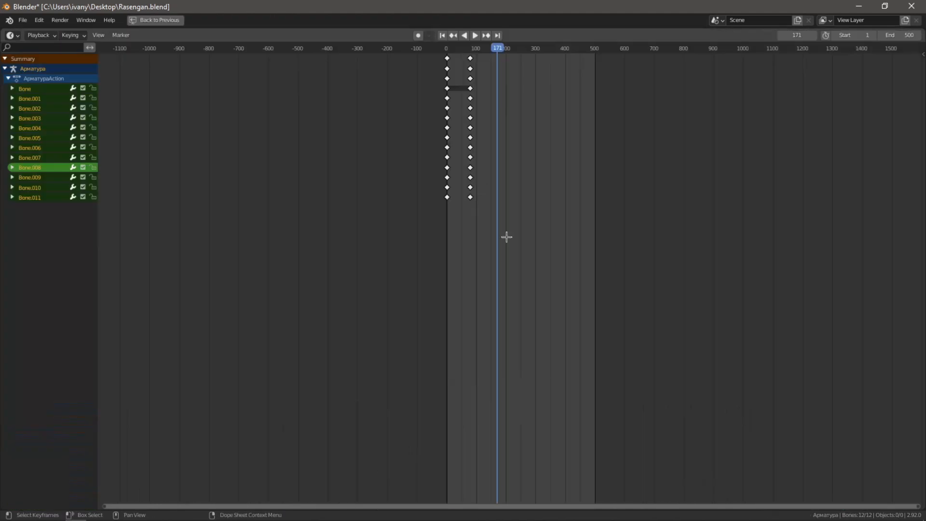
{"action": "key", "text": "ctrl+space"}
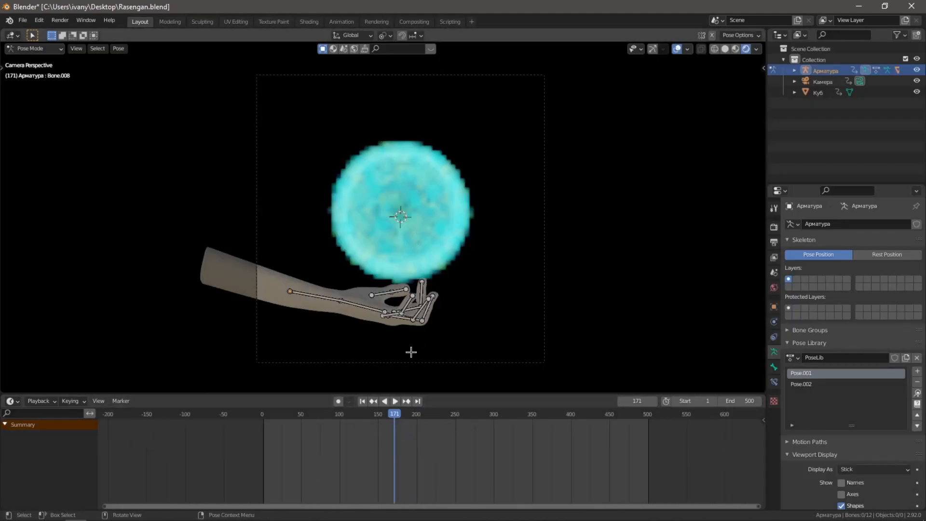
Switch the armature from Pose Mode to Object Mode
{"action": "key", "text": "z"}
{"action": "left_click", "coordinate": [431, 207]}
{"action": "left_click", "coordinate": [57, 50]}
{"action": "left_click", "coordinate": [54, 71]}
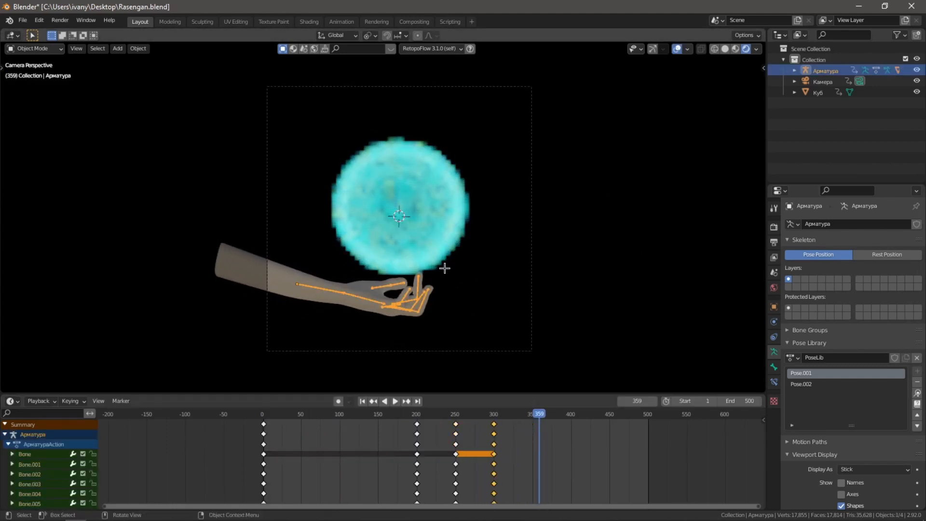
Try to reshape the armature's animation curves around frame 250 in the Graph Editor, and undo the changes
{"action": "left_click", "coordinate": [449, 430]}
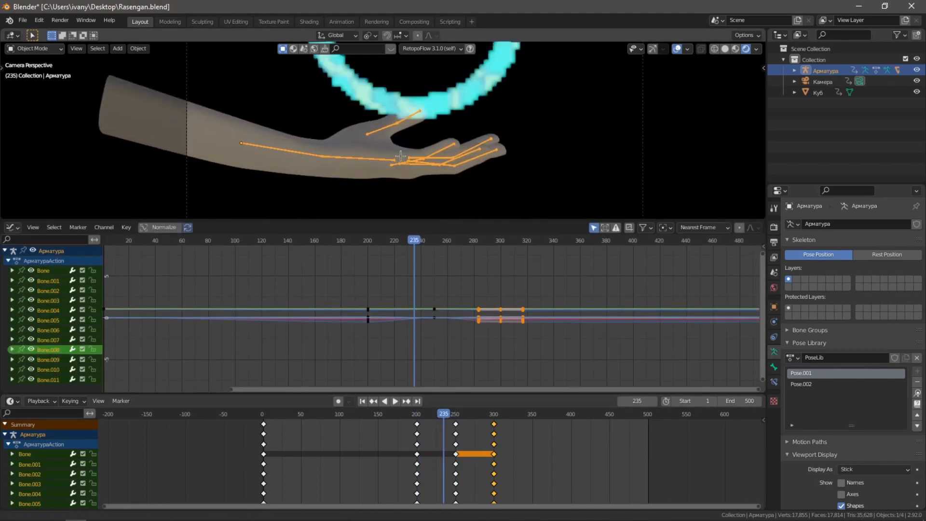
{"action": "left_click", "coordinate": [437, 414]}
{"action": "left_click_drag", "start_coordinate": [457, 420], "coordinate": [454, 419]}
{"action": "left_click_drag", "start_coordinate": [435, 297], "coordinate": [455, 265]}
{"action": "right_click", "coordinate": [435, 294]}
{"action": "right_click", "coordinate": [454, 265]}
{"action": "left_click_drag", "start_coordinate": [435, 307], "coordinate": [403, 325]}
{"action": "right_click", "coordinate": [434, 299]}
{"action": "left_click", "coordinate": [435, 298]}
{"action": "right_click", "coordinate": [433, 287]}
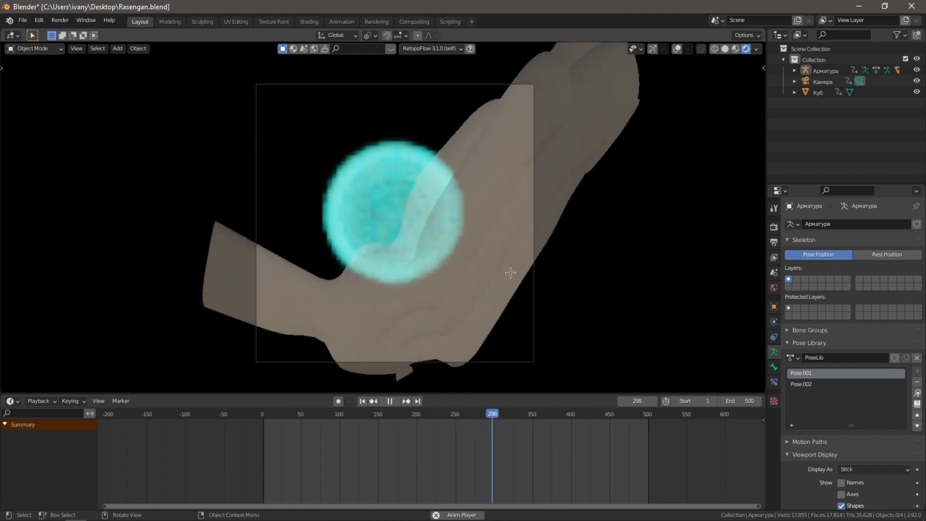
{"action": "key", "text": "ctrl+z"}
{"action": "key", "text": "ctrl+z"}
Replay the animation and move the hand's frame 250 and 300 keyframes to about frames 216 and 279
{"action": "key", "text": "space"}
{"action": "left_click", "coordinate": [267, 412]}
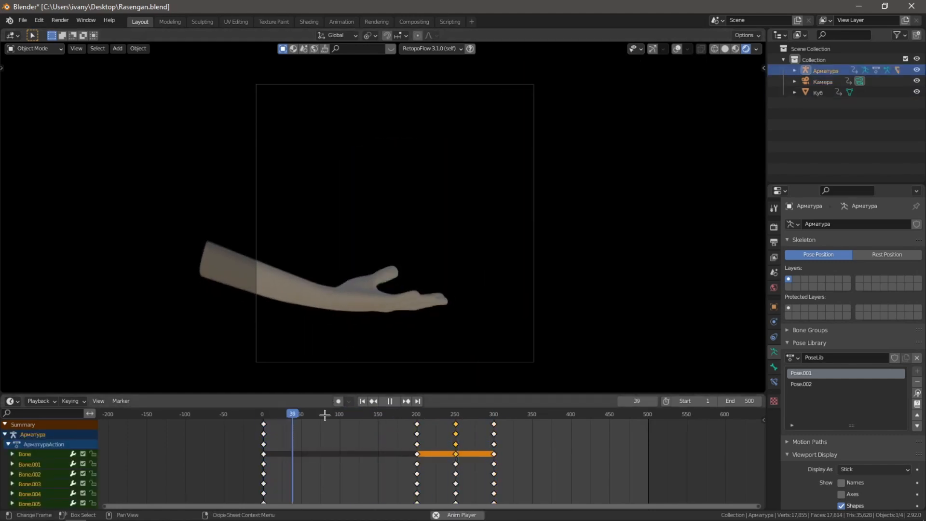
{"action": "key", "text": "g"}
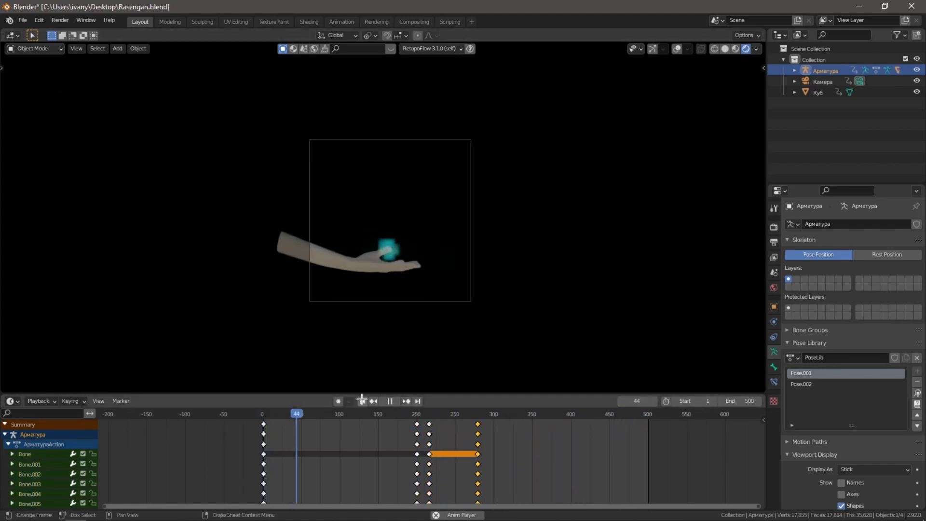
Set the render engine to Cycles
{"action": "left_click", "coordinate": [774, 227]}
{"action": "left_click", "coordinate": [882, 224]}
{"action": "left_click", "coordinate": [866, 259]}
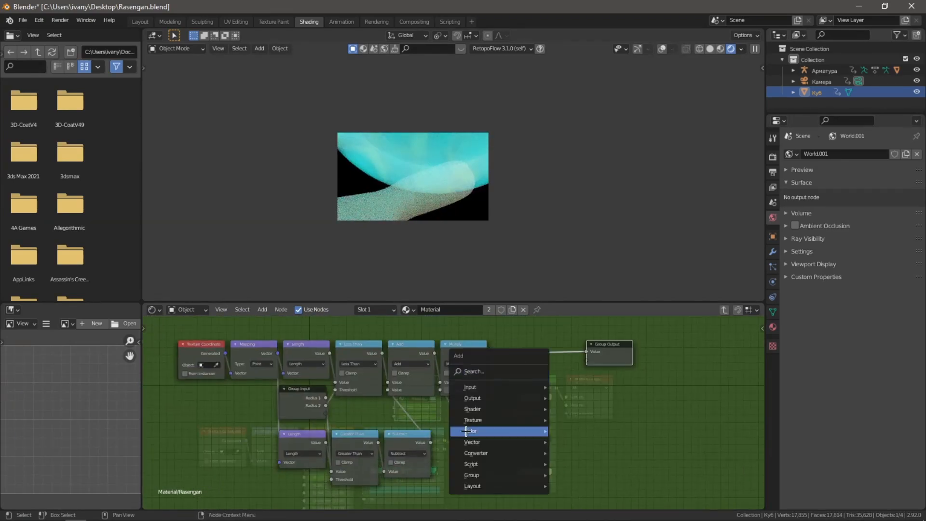
Add a node from the Color category inside the sphere material's Rasengan node group
{"action": "left_click", "coordinate": [608, 430]}
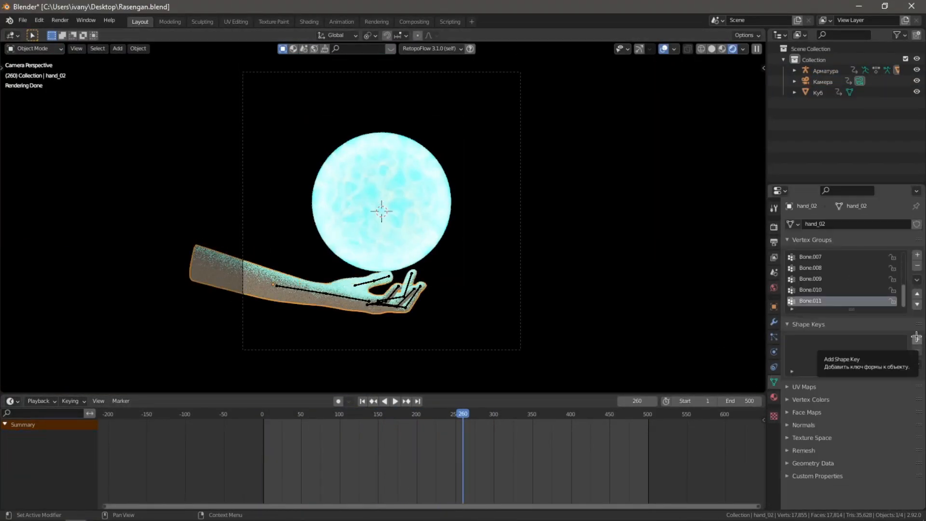
Try a shape key on the hand mesh at different frames and remove the Ключ 1 shape key
{"action": "left_click", "coordinate": [405, 418]}
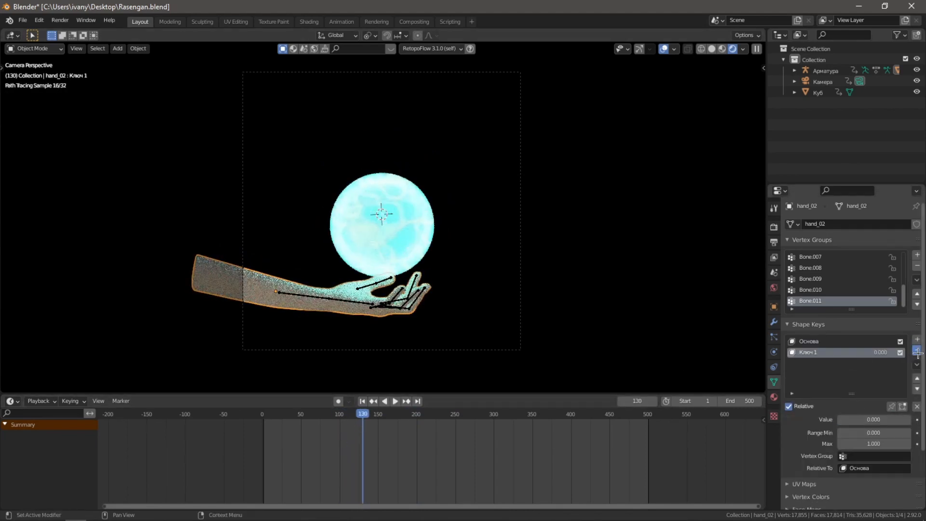
{"action": "left_click", "coordinate": [918, 352]}
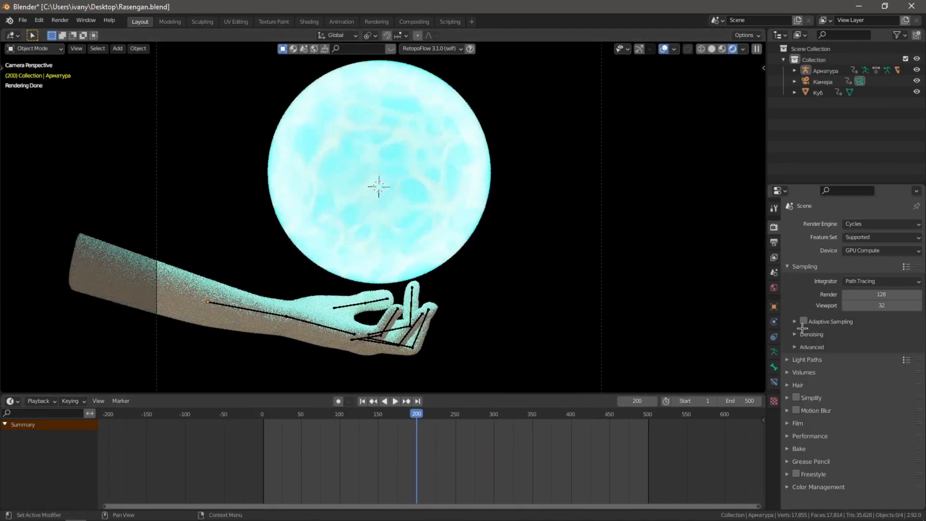
Set the color management look to Medium High Contrast and the exposure to -0.5
{"action": "left_click", "coordinate": [869, 449]}
{"action": "left_click", "coordinate": [859, 435]}
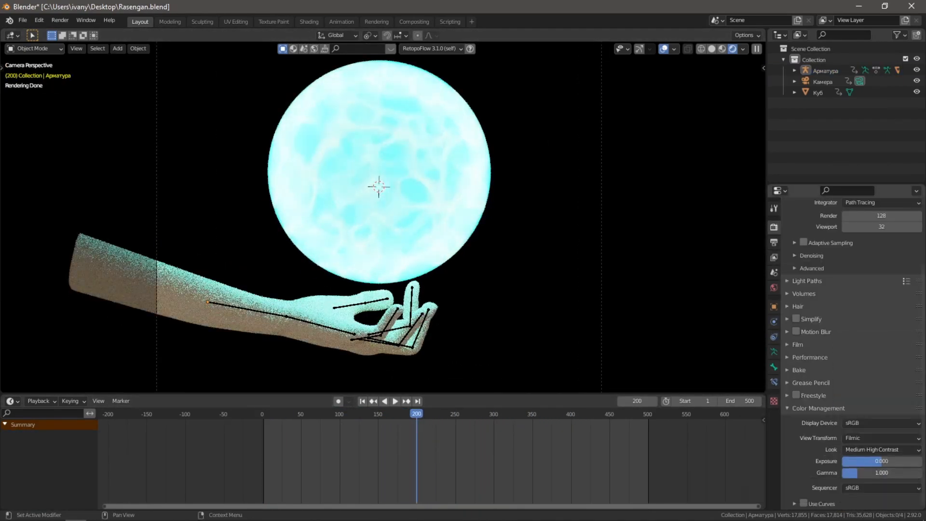
{"action": "left_click_drag", "start_coordinate": [882, 461], "coordinate": [880, 461]}
{"action": "scroll", "coordinate": [608, 319], "scroll_direction": "down", "scroll_amount": 3}
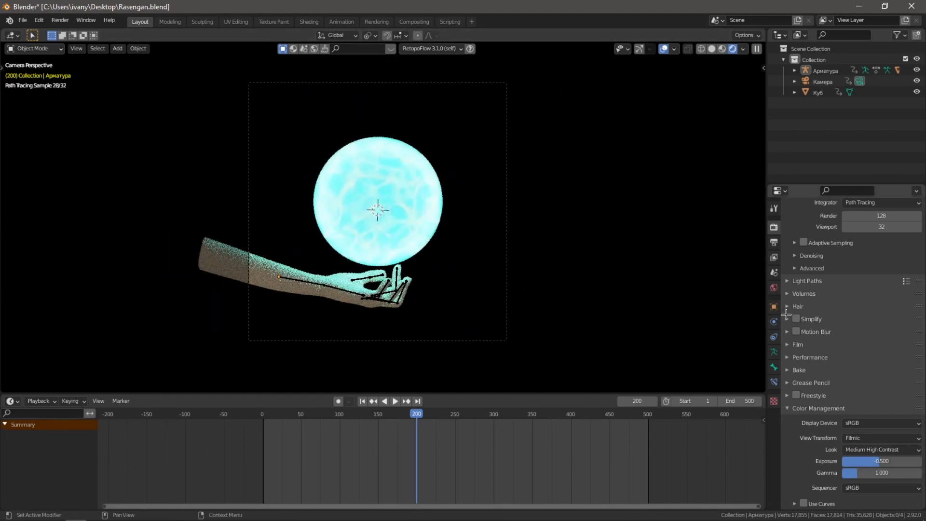
Set the render tile size to 256 in the performance settings
{"action": "left_click", "coordinate": [809, 356]}
{"action": "left_click", "coordinate": [870, 427]}
{"action": "type", "text": "256"}
{"action": "scroll", "coordinate": [802, 376], "scroll_direction": "up", "scroll_amount": 10}
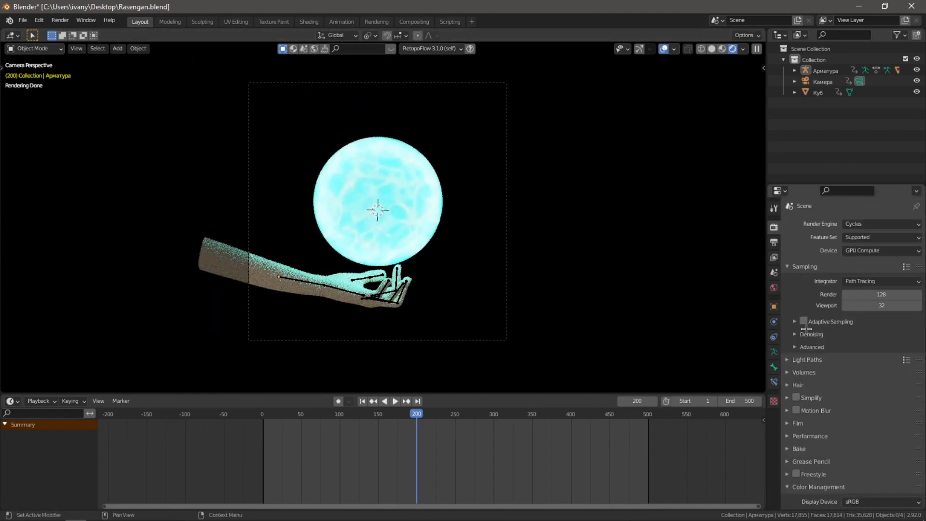
In the Compositing workspace, insert a Denoise node between the Render Layers image output and the Composite node
{"action": "left_click", "coordinate": [413, 22]}
{"action": "key", "text": "shift+a"}
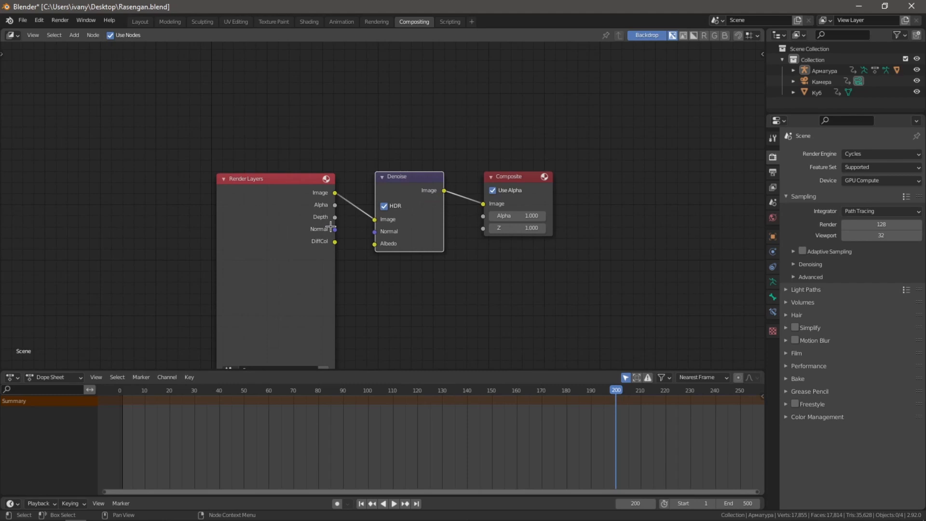
Return to the Layout workspace and set the samples to 512 for render and 128 for viewport
{"action": "left_click", "coordinate": [140, 22]}
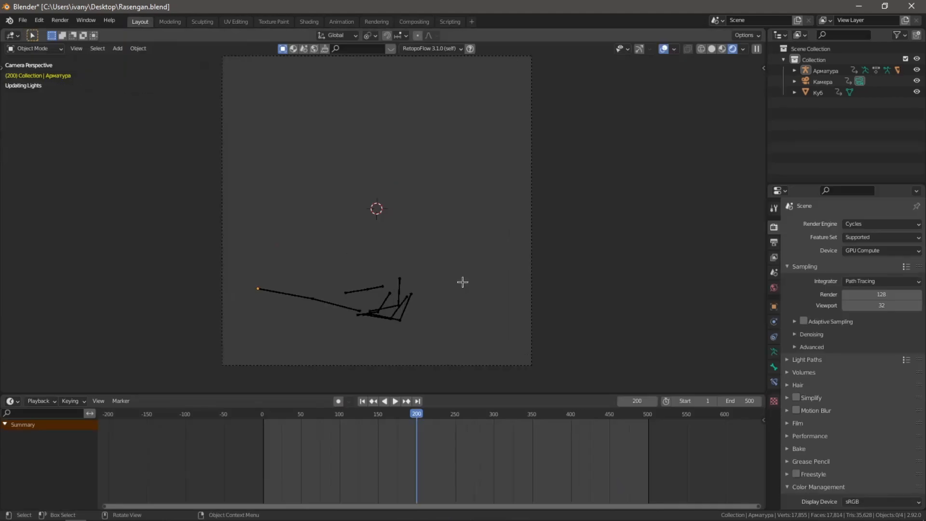
{"action": "double_click", "coordinate": [870, 305]}
{"action": "type", "text": "128"}
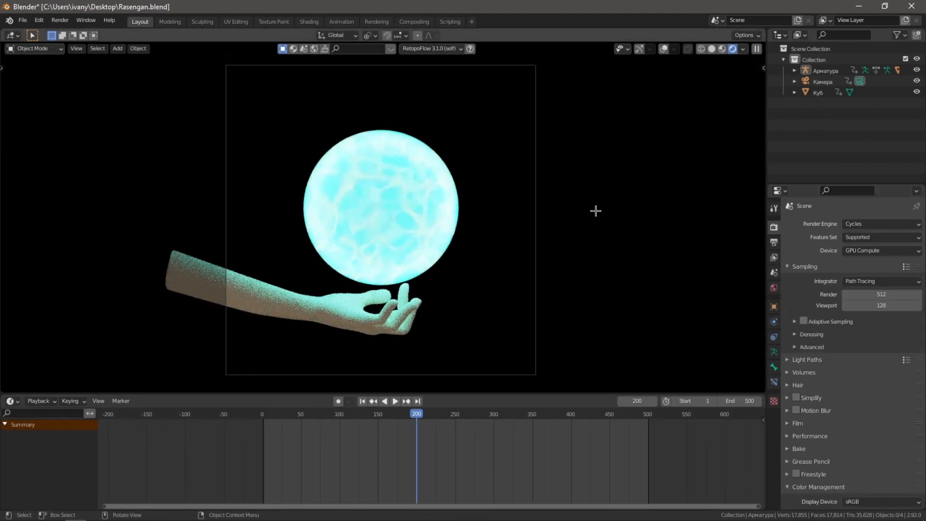
Switch the viewport to Solid shading and enable Simplify in the render settings
{"action": "left_click", "coordinate": [711, 49]}
{"action": "left_click", "coordinate": [792, 372]}
{"action": "left_click", "coordinate": [792, 372]}
{"action": "left_click", "coordinate": [791, 397]}
{"action": "left_click", "coordinate": [795, 398]}
{"action": "scroll", "coordinate": [810, 367], "scroll_direction": "down", "scroll_amount": 4}
{"action": "left_click", "coordinate": [812, 321]}
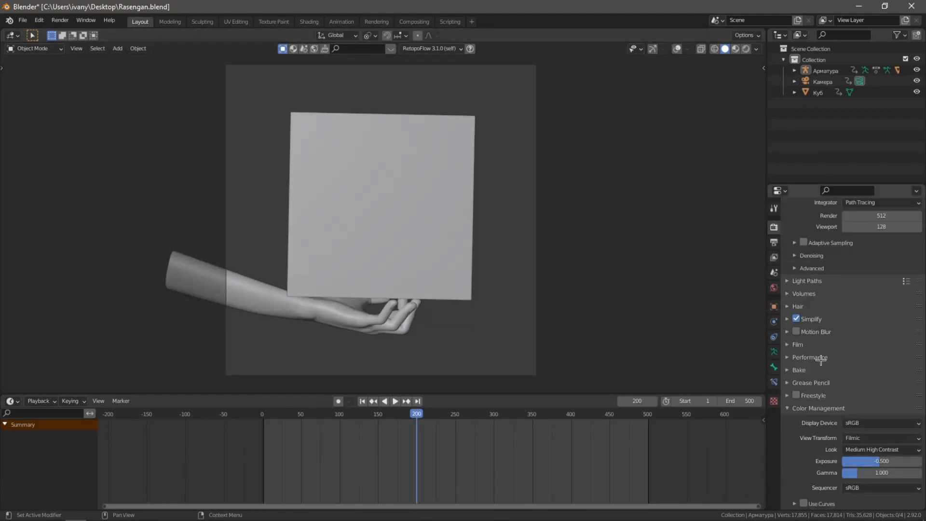
Set the render samples to 256 and render frame 200 to inspect the denoised image
{"action": "scroll", "coordinate": [821, 359], "scroll_direction": "up", "scroll_amount": 4}
{"action": "double_click", "coordinate": [868, 294]}
{"action": "key", "text": "F12"}
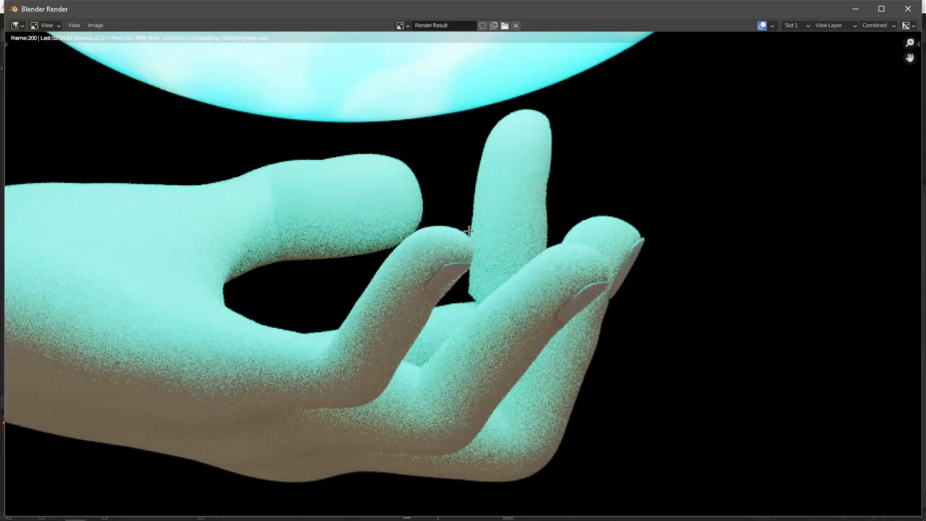
{"action": "scroll", "coordinate": [703, 299], "scroll_direction": "down", "scroll_amount": 5}
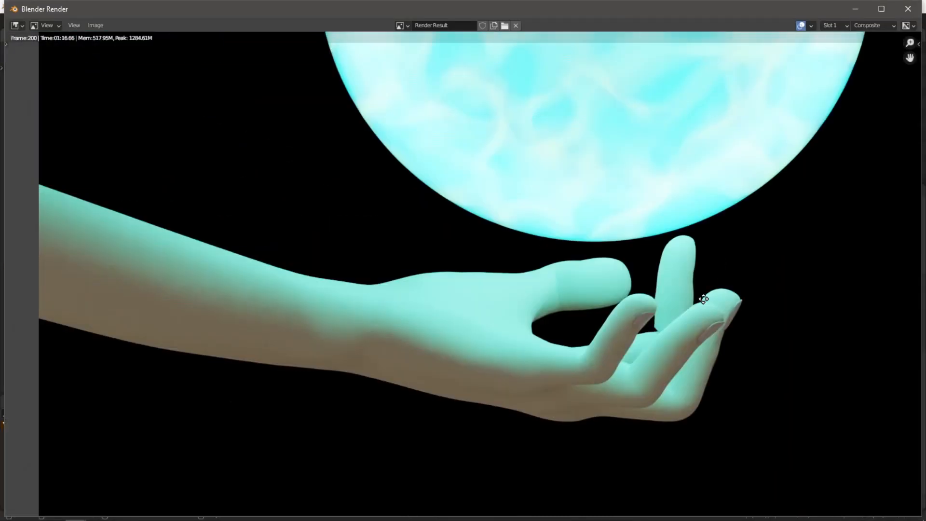
{"action": "left_click", "coordinate": [907, 9]}
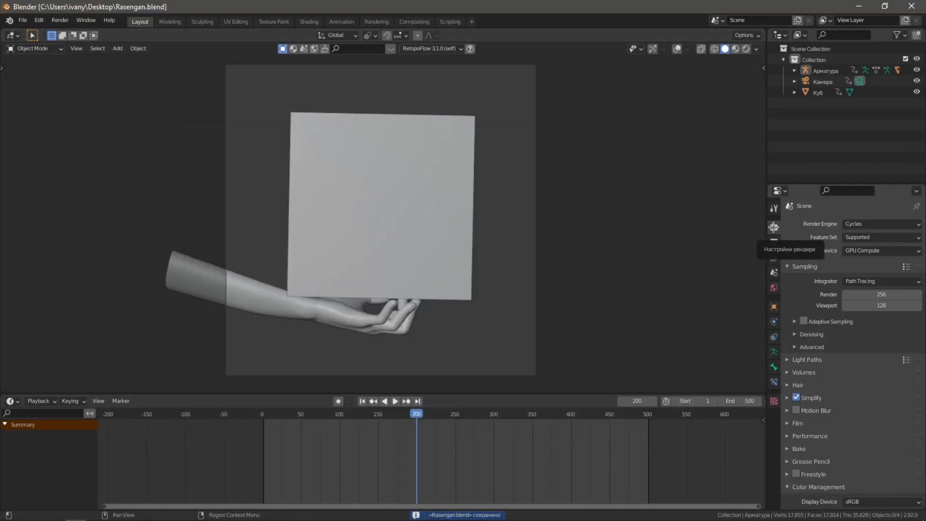
Return to frame 1 and create a folder named Animation on the Desktop for the render output
{"action": "key", "text": "shift+Left"}
{"action": "left_click", "coordinate": [773, 242]}
{"action": "scroll", "coordinate": [878, 351], "scroll_direction": "down", "scroll_amount": 3}
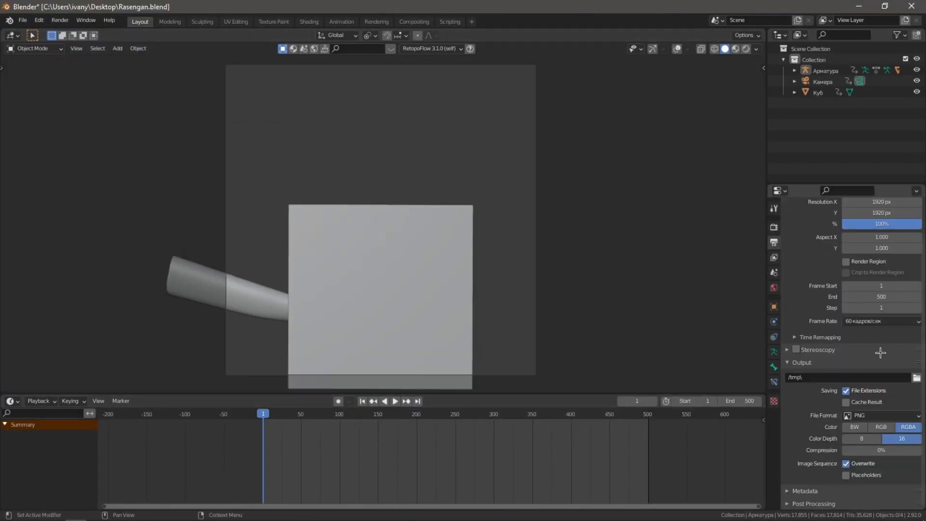
{"action": "left_click", "coordinate": [916, 378]}
{"action": "left_click", "coordinate": [260, 230]}
{"action": "type", "text": "iAnimatio"}
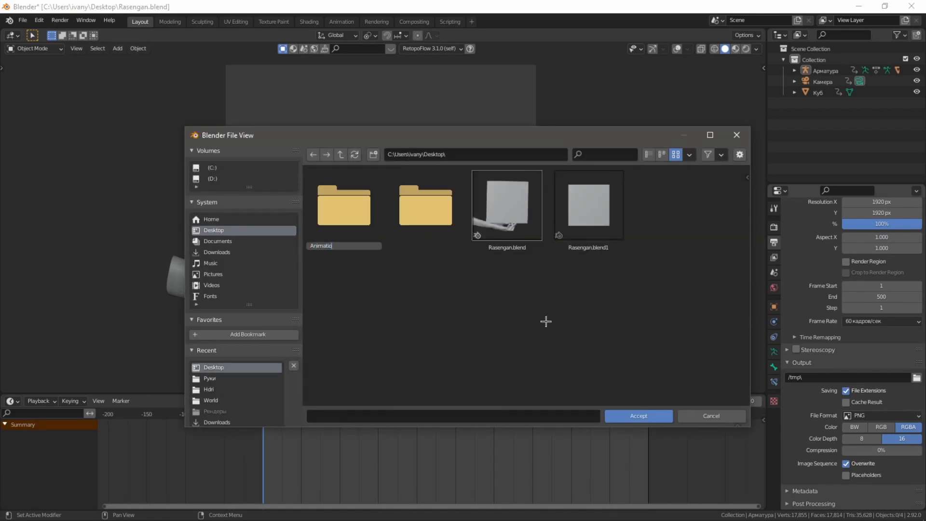
{"action": "type", "text": "n"}
{"action": "key", "text": "Return"}
Set the render output path to the Animation folder with the file name Rasengan
{"action": "double_click", "coordinate": [344, 212]}
{"action": "left_click", "coordinate": [410, 416]}
{"action": "type", "text": "Rasengan"}
{"action": "key", "text": "Return"}
{"action": "left_click", "coordinate": [654, 415]}
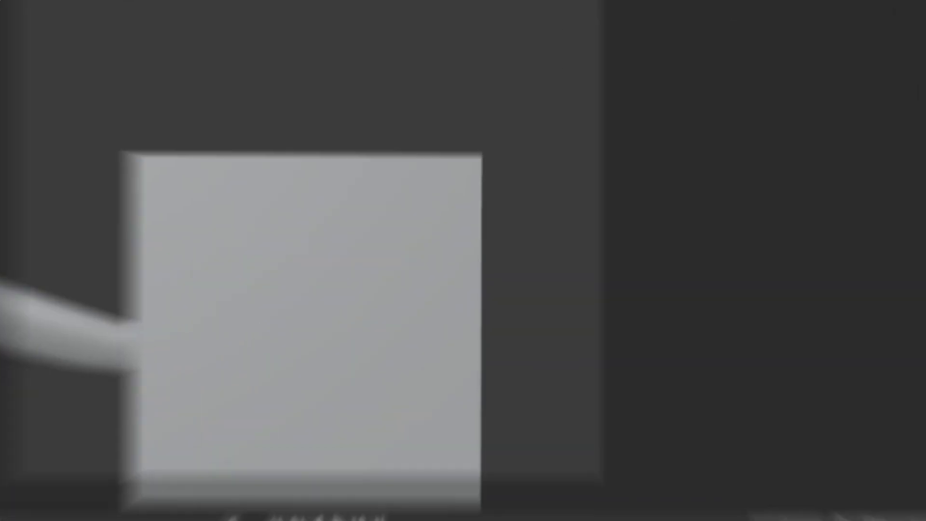